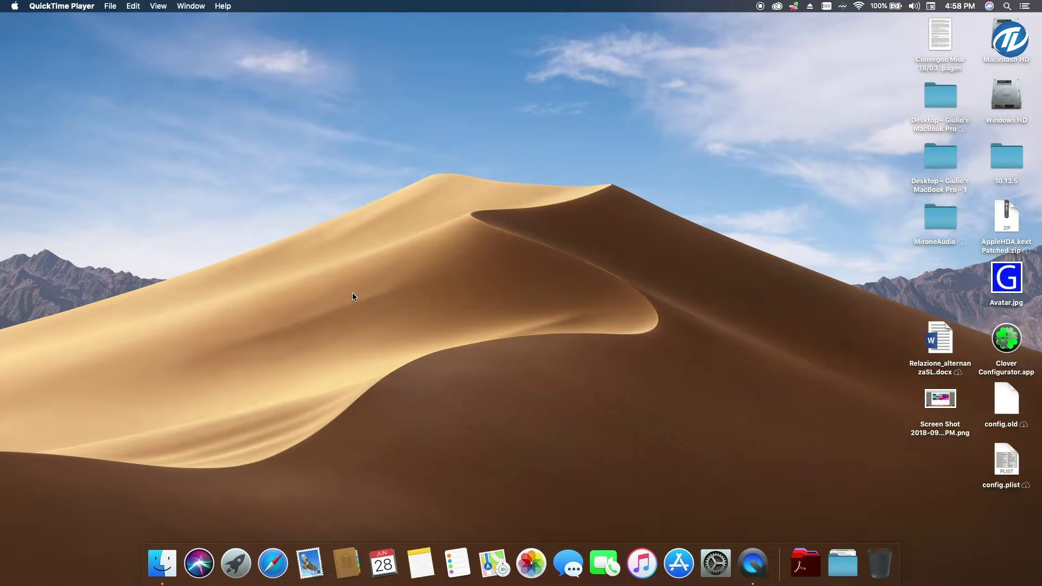
# Step: Search 'wondershare pdf' in Safari and download the PDFelement Pro trial from pdf.wondershare.com
pyautogui.click(255, 223)
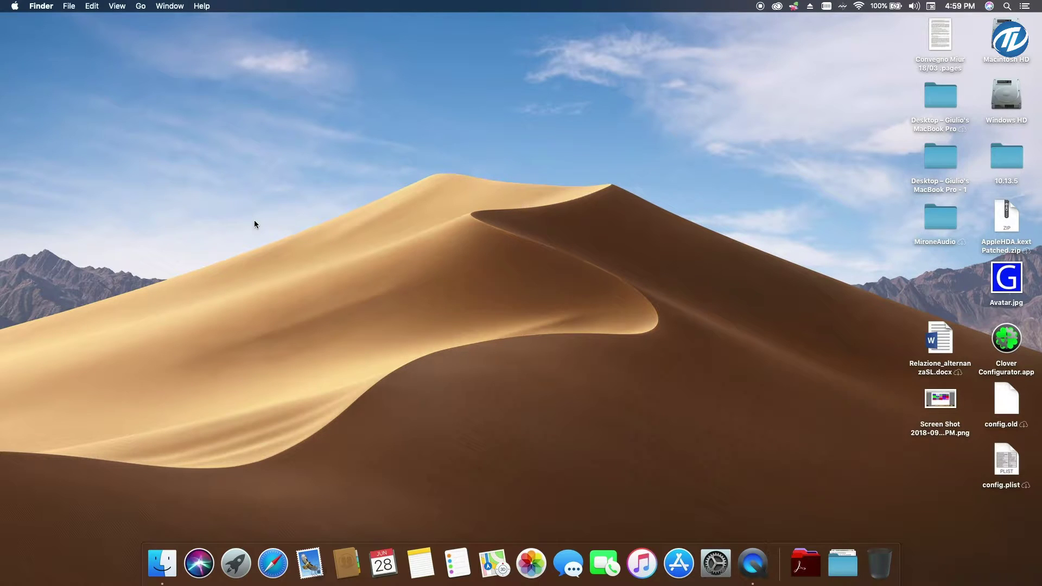
pyautogui.click(281, 572)
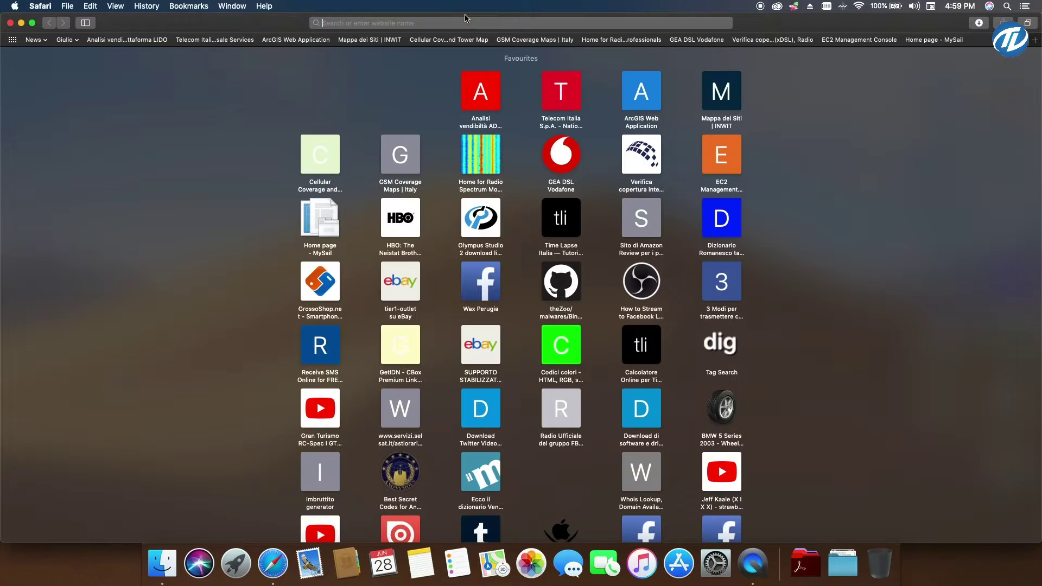
pyautogui.write('wondershare.com')
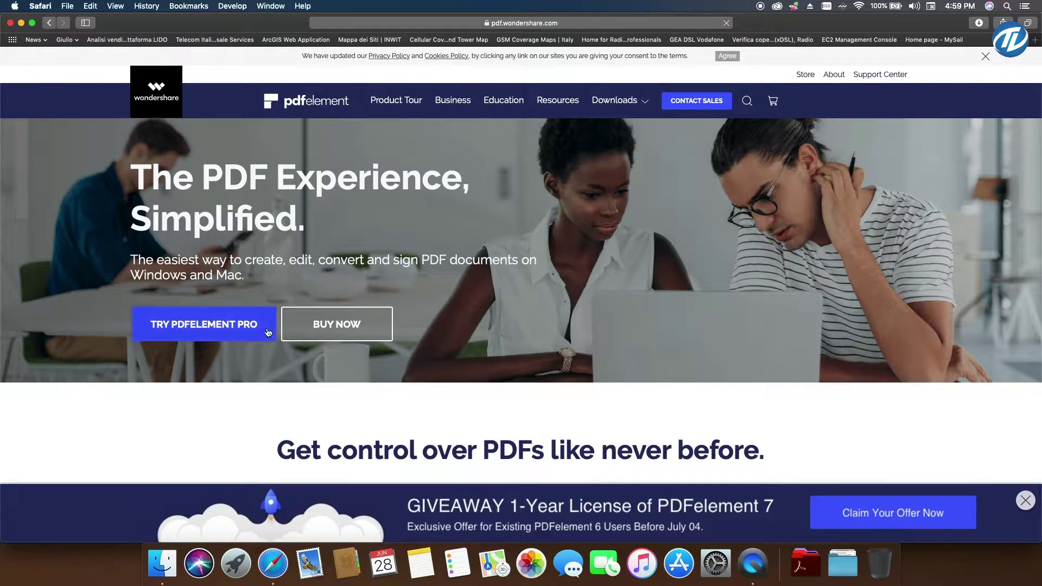
pyautogui.click(267, 332)
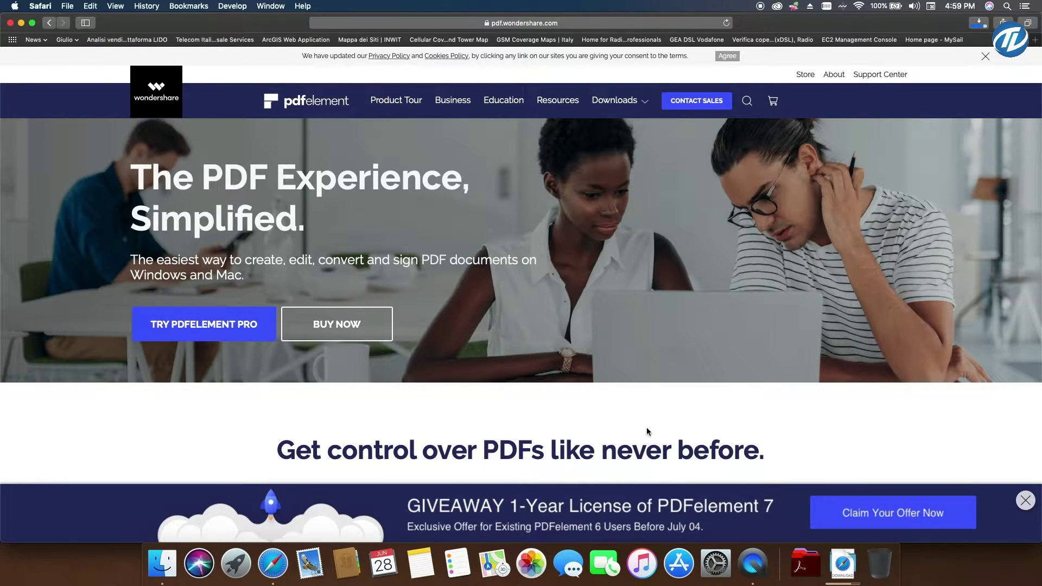
pyautogui.click(843, 562)
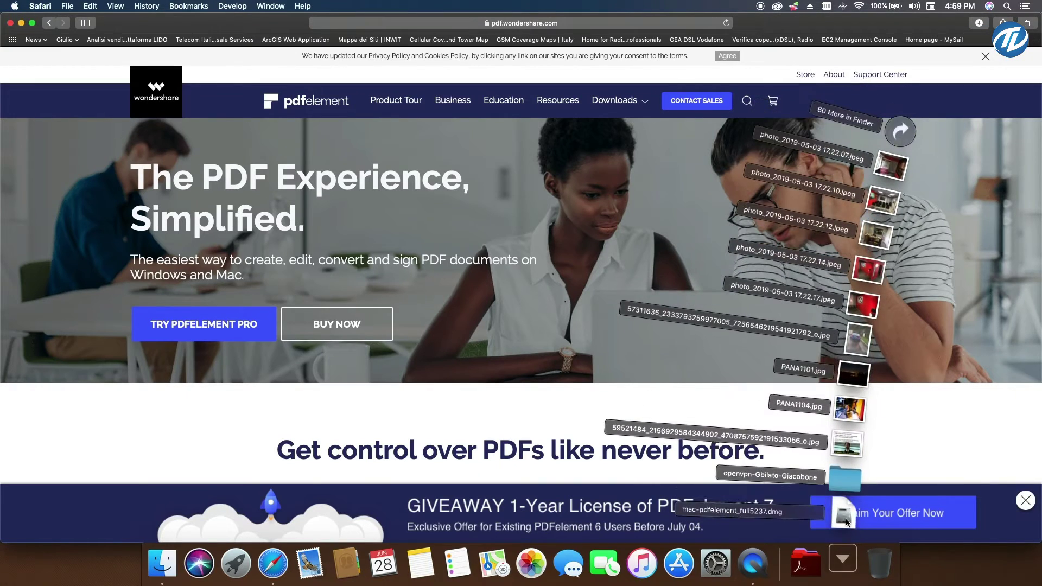
# Step: Open mac-pdfelement_full5237.dmg, agree to the licence, and copy Wondershare PDFelement.app into Applications
pyautogui.click(844, 529)
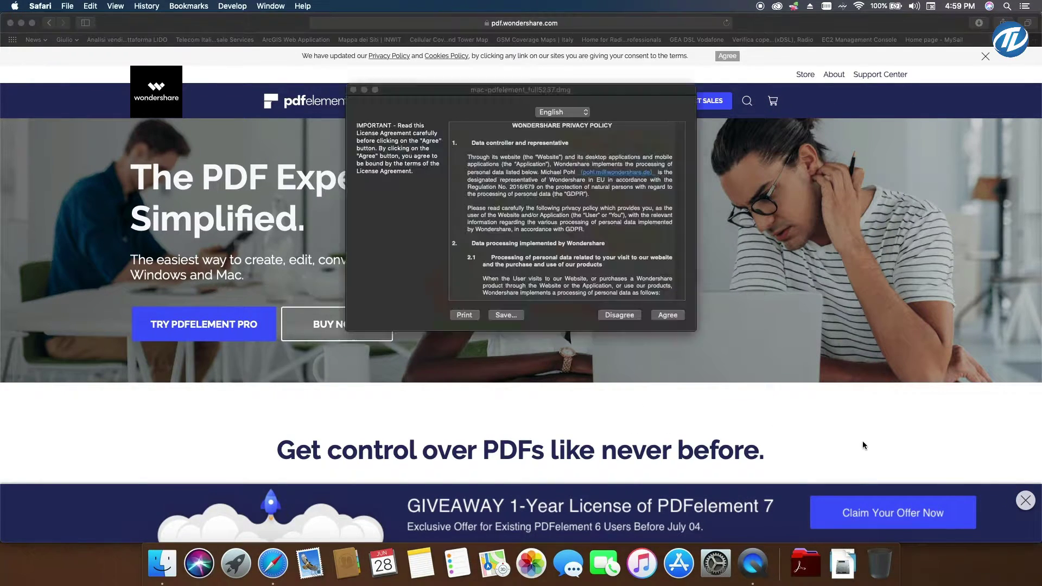
pyautogui.click(676, 316)
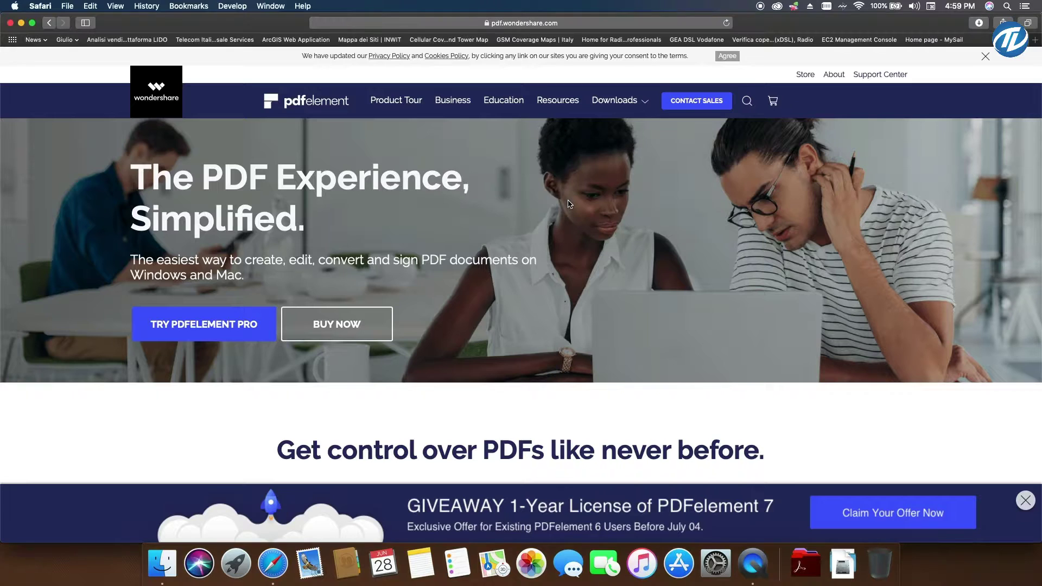
pyautogui.click(322, 329)
pyautogui.moveTo(322, 330); pyautogui.dragTo(554, 326)
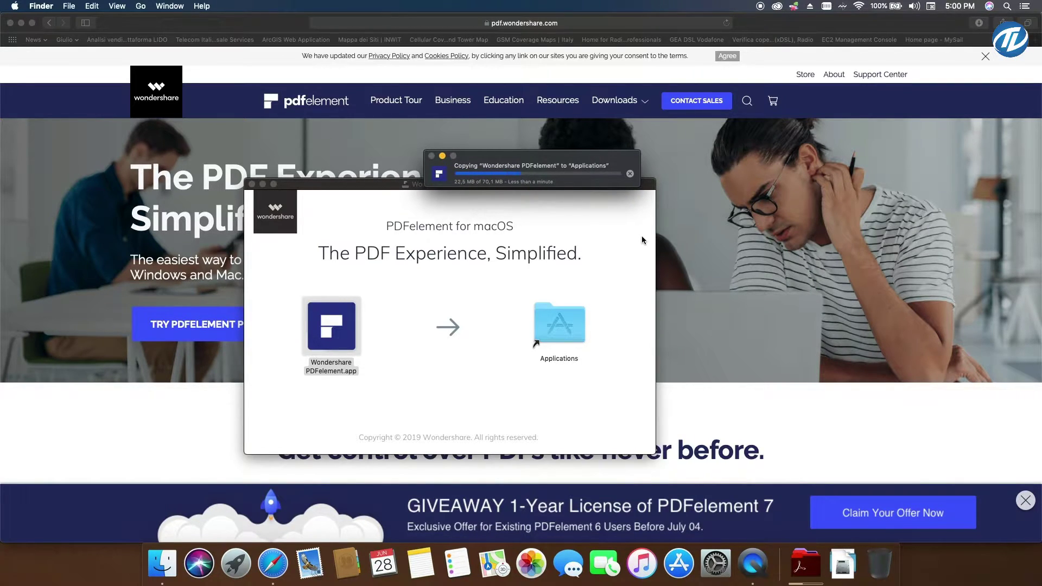
# Step: Go to pdfexpert.com via a 'pdf expert' search and start the free PDF Expert download
pyautogui.click(710, 256)
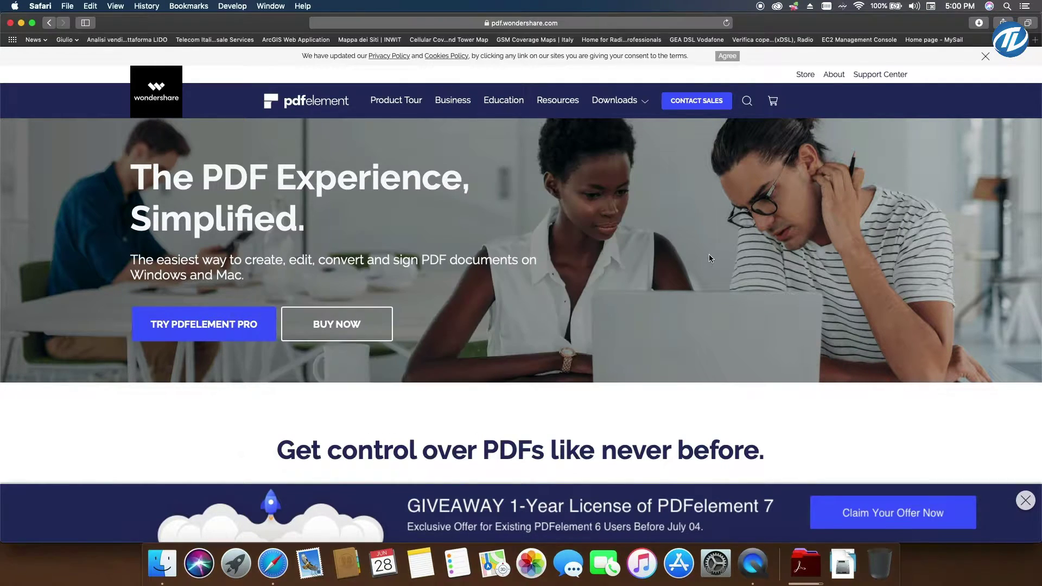
pyautogui.click(563, 24)
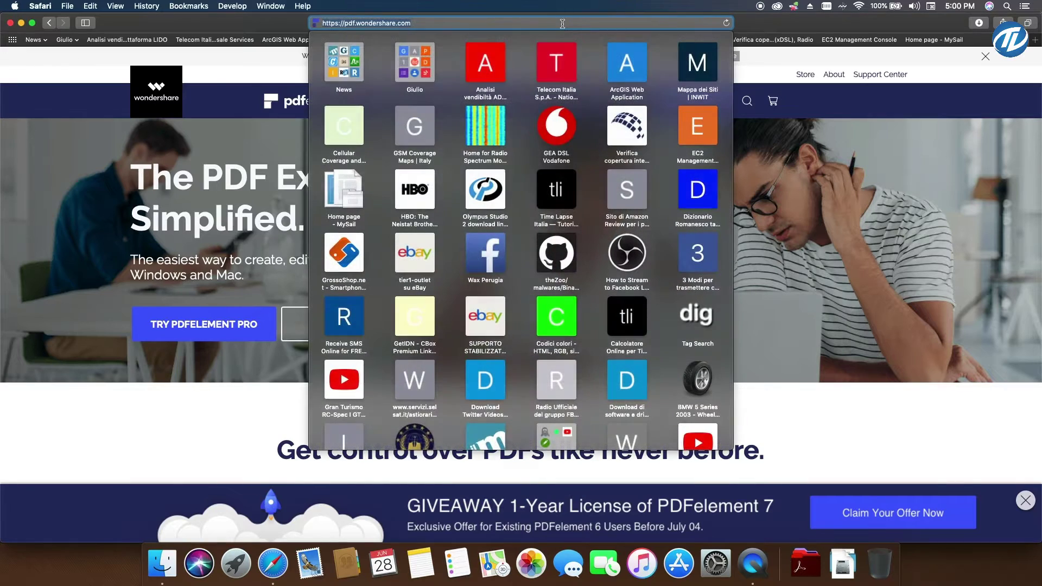
pyautogui.write('pdf expert')
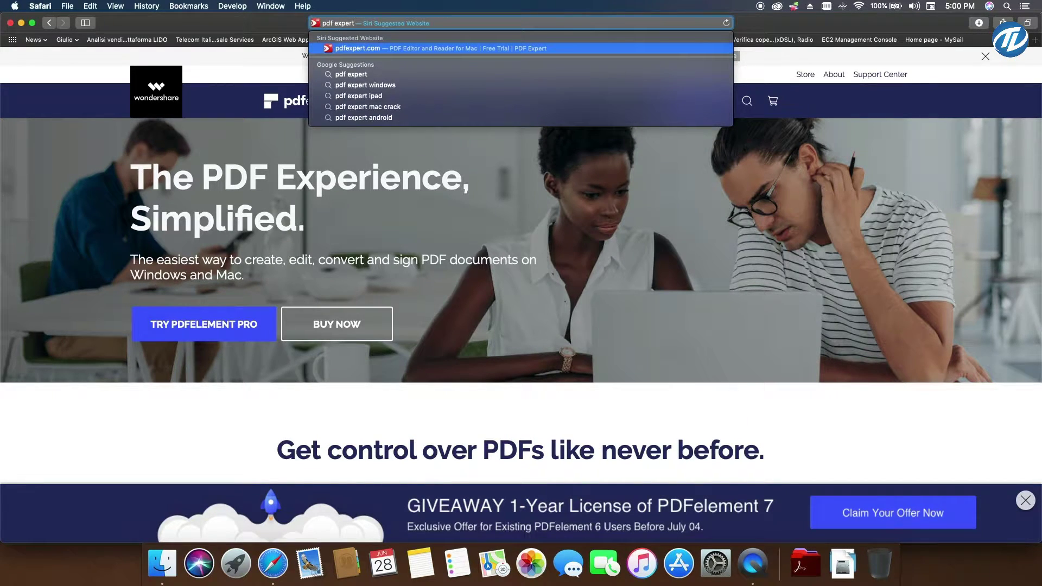
pyautogui.press('Return')
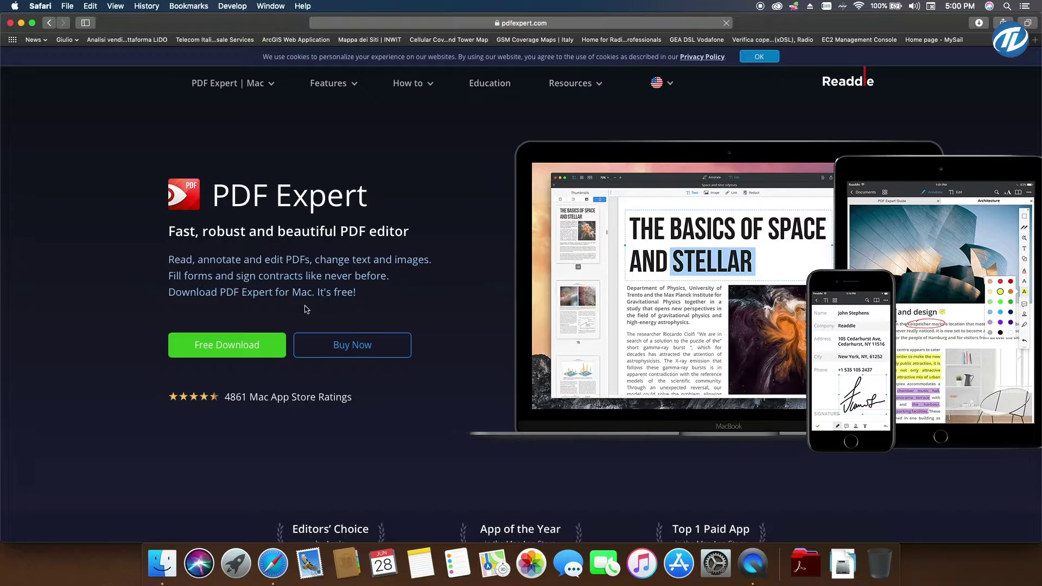
pyautogui.click(268, 353)
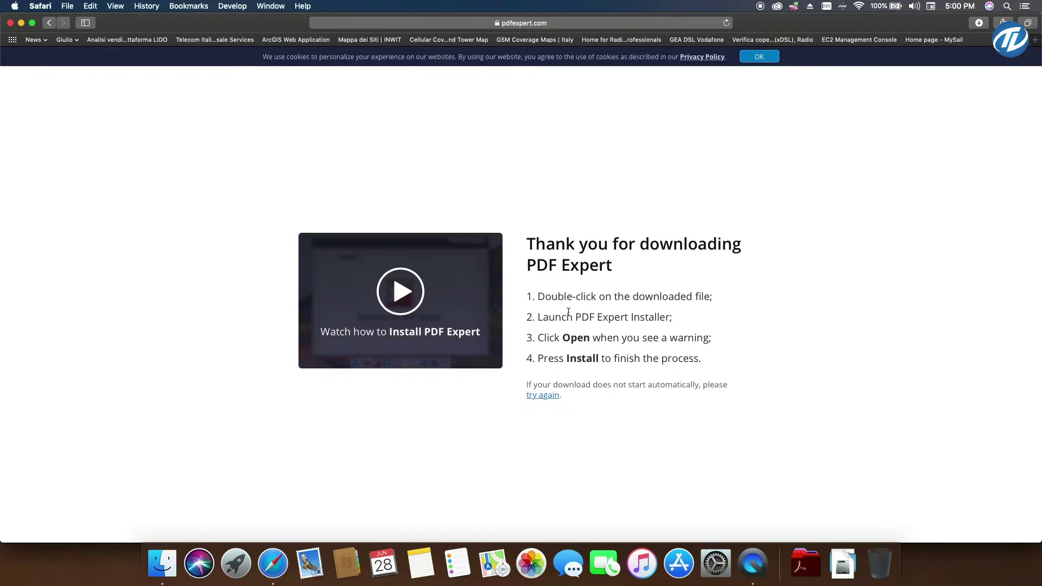
# Step: Launch the downloaded PDF Expert Installer, allow it to open, and dismiss the cookie notice
pyautogui.scroll(-1, 602, 349)
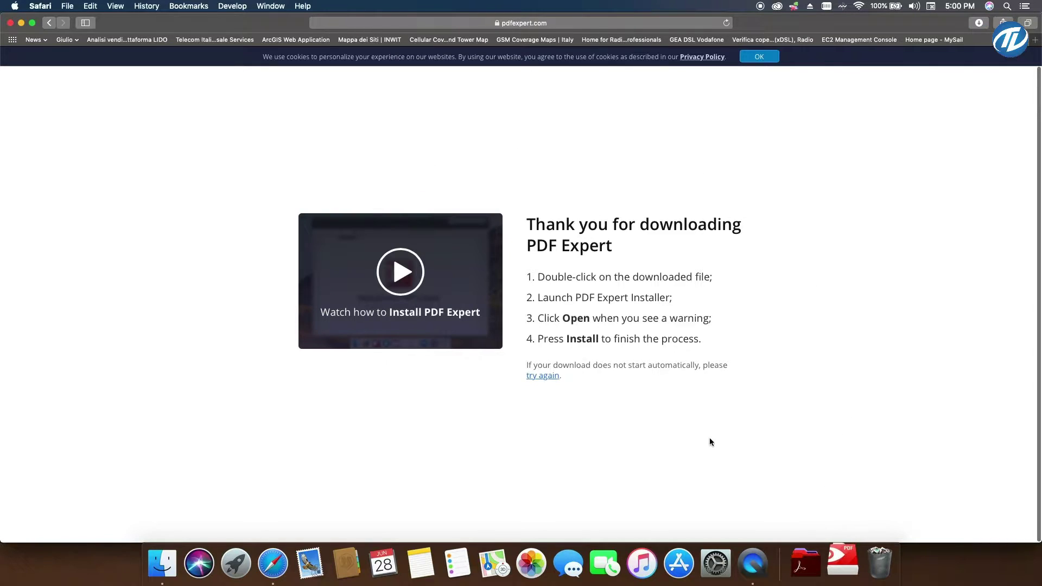
pyautogui.click(843, 566)
pyautogui.click(839, 513)
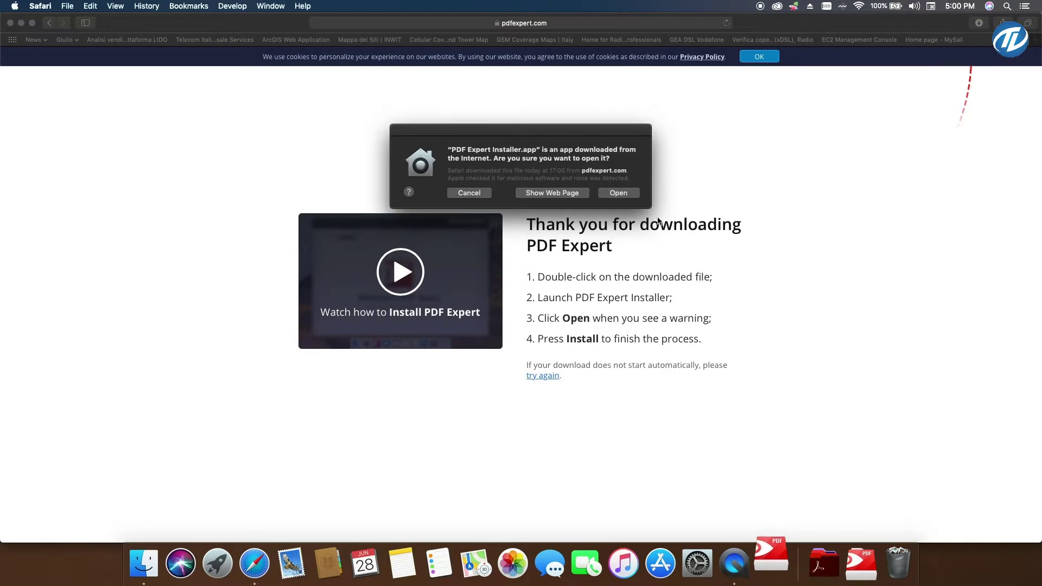
pyautogui.click(614, 194)
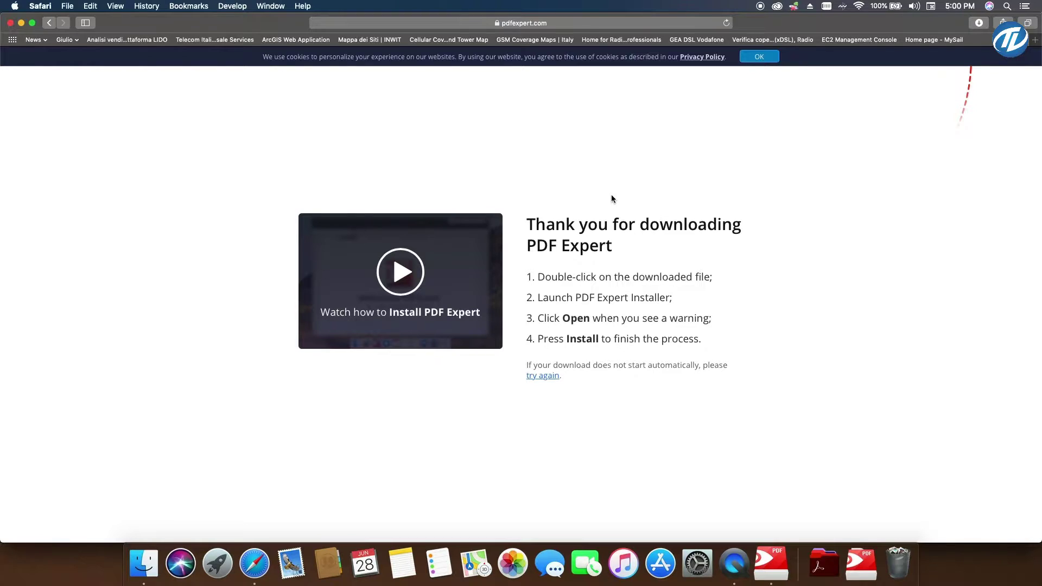
pyautogui.click(763, 58)
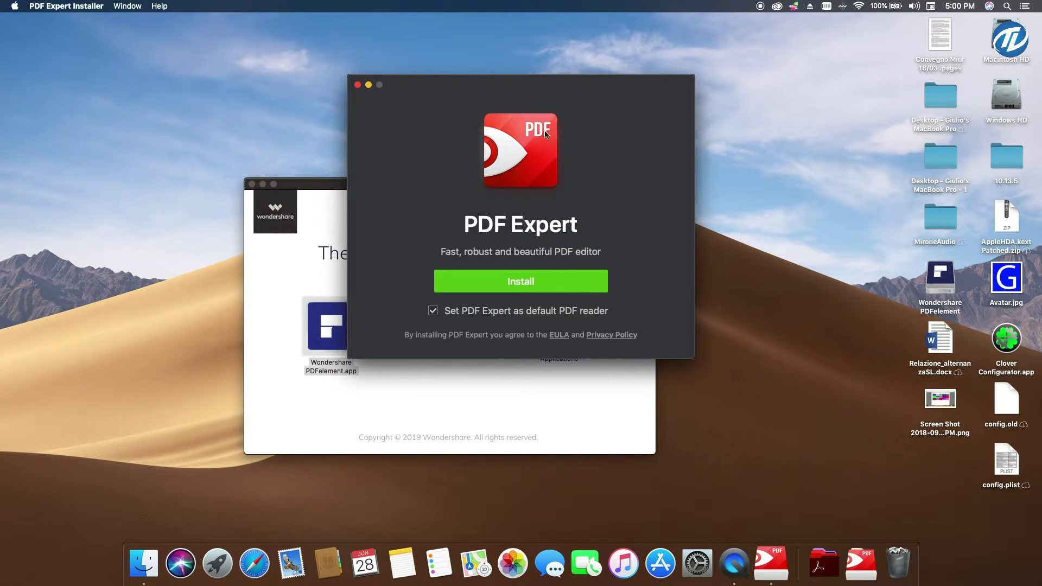
# Step: Install PDF Expert without making it the default reader, close the PDFelement disk-image window, and quit PDF Expert
pyautogui.click(433, 310)
pyautogui.click(487, 282)
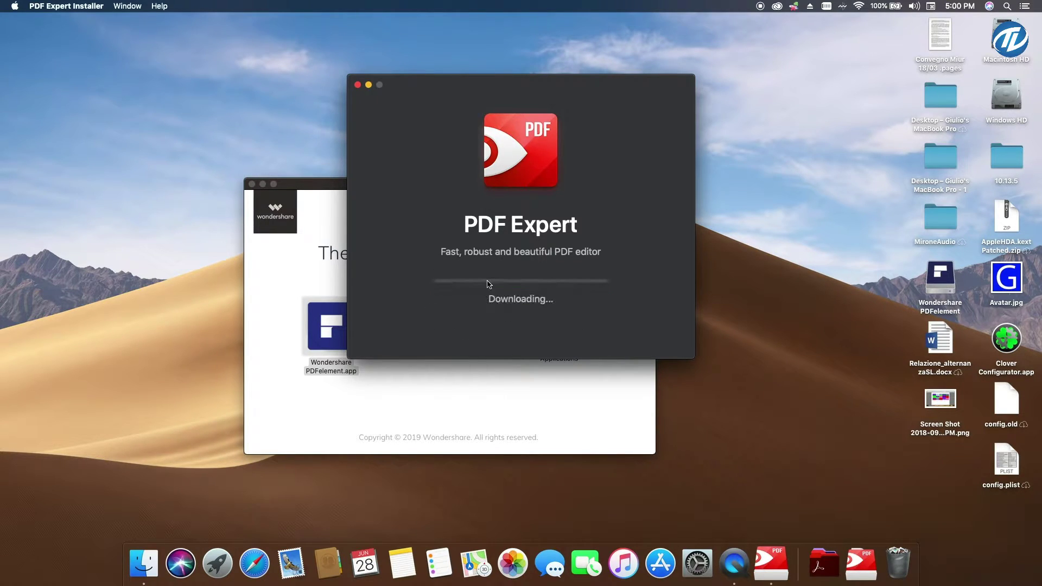
pyautogui.click(434, 393)
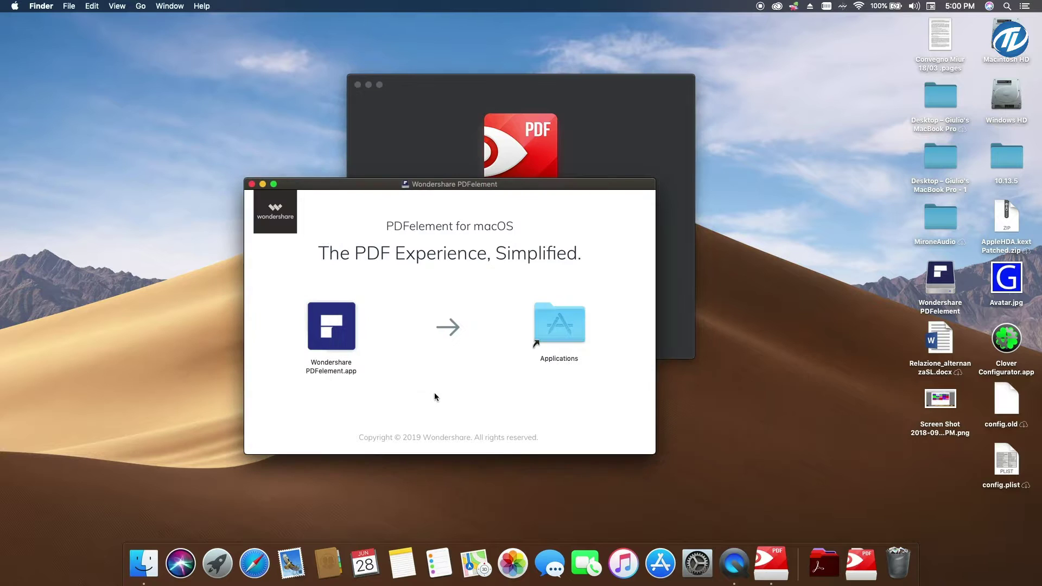
pyautogui.click(252, 184)
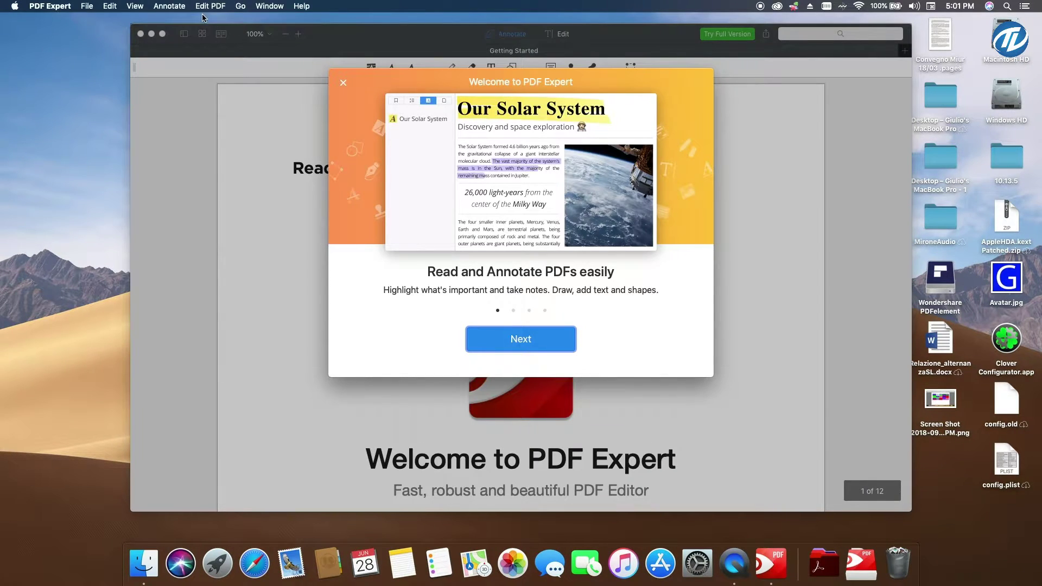
pyautogui.click(50, 6)
pyautogui.click(74, 126)
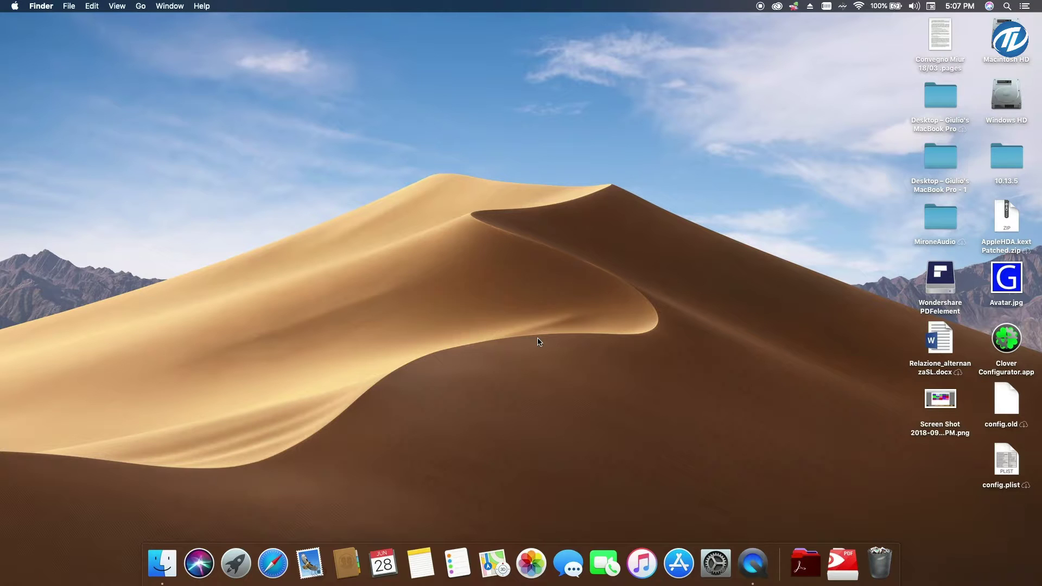
# Step: Launch PDFelement and PDF Expert through Spotlight search
pyautogui.press('super+space')
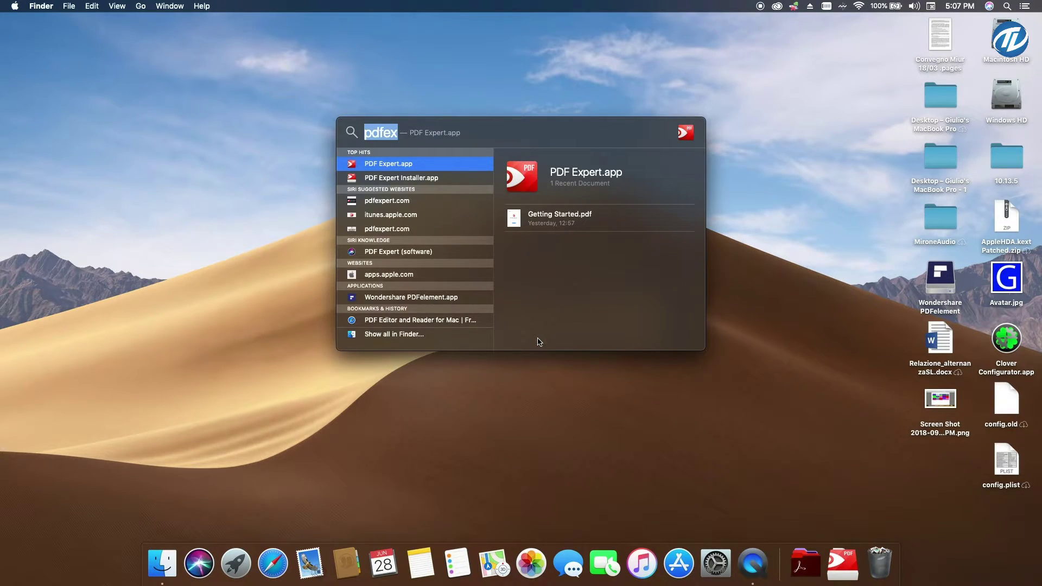
pyautogui.press('BackSpace')
pyautogui.write('pdfele')
pyautogui.press('Return')
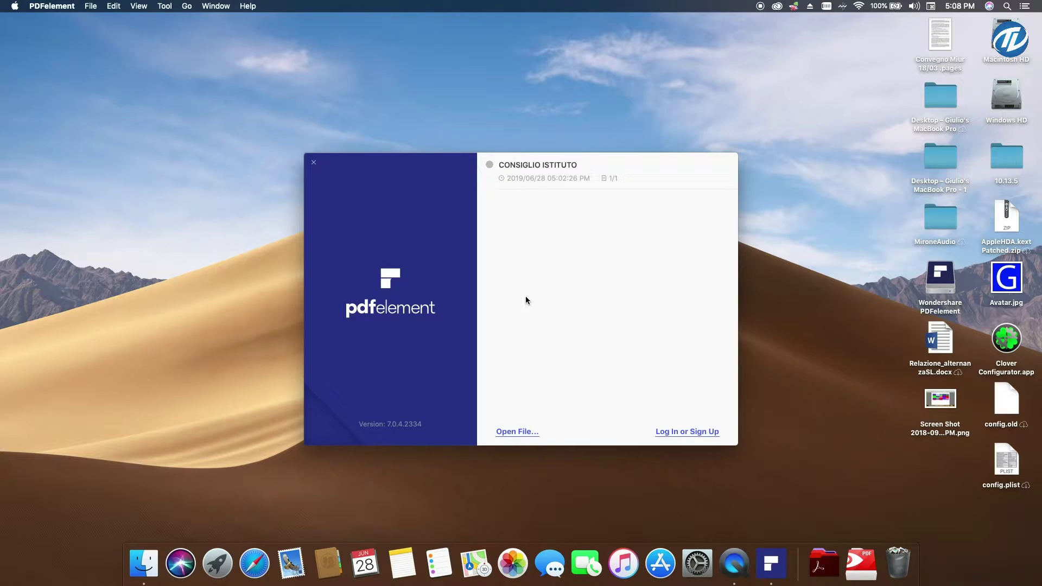
pyautogui.press('super+space')
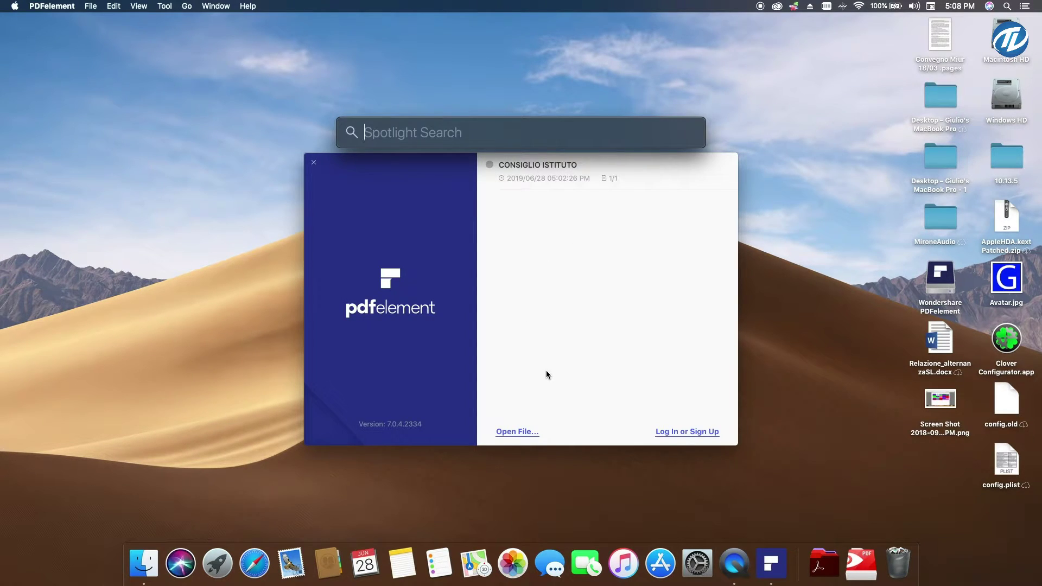
pyautogui.write('pdf exper')
pyautogui.press('Return')
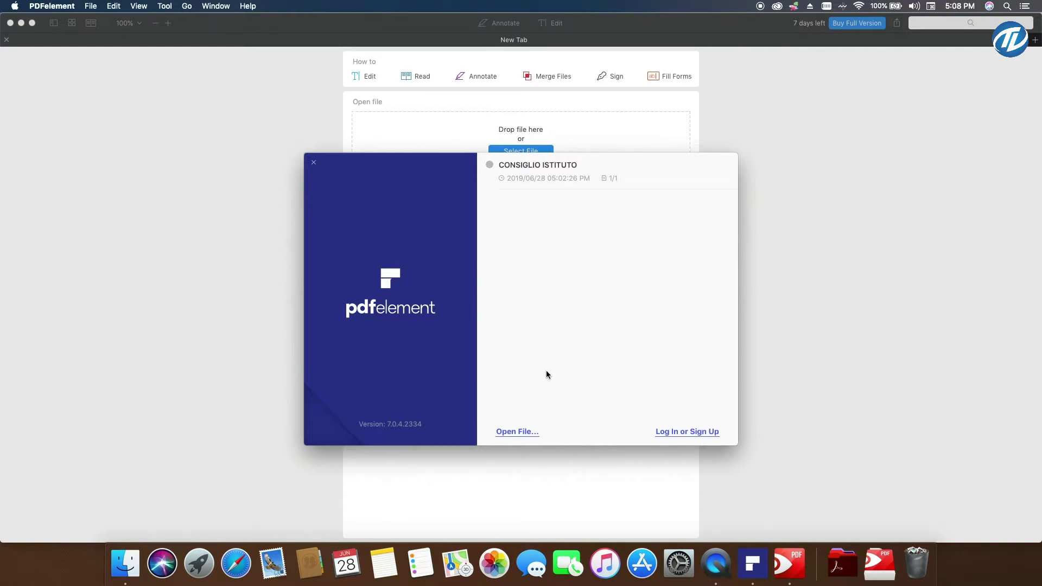
# Step: Open CONSIGLIO ISTITUTO in PDFelement past the subscription offer, and also in PDF Expert
pyautogui.click(538, 175)
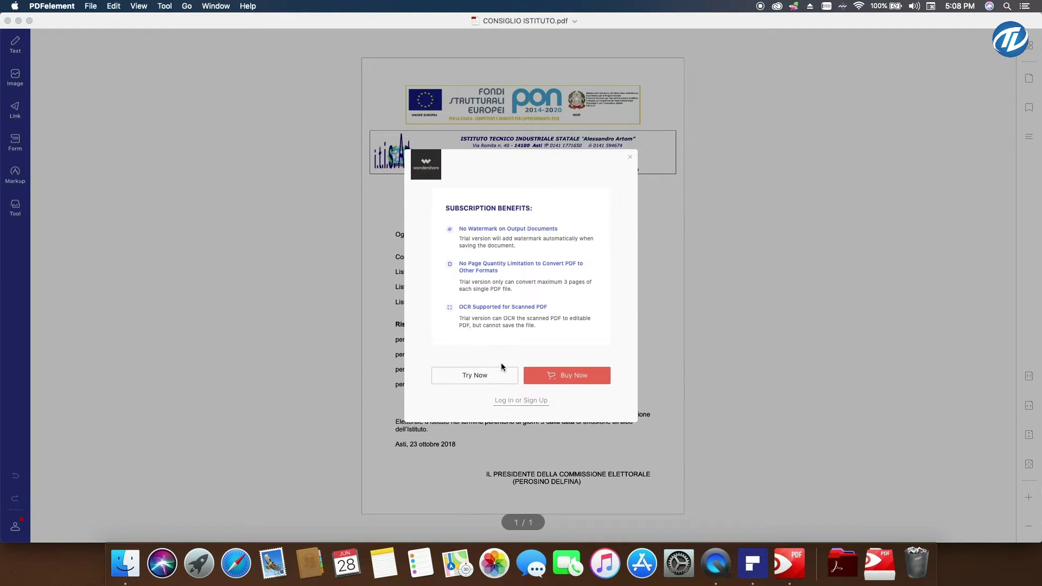
pyautogui.click(491, 373)
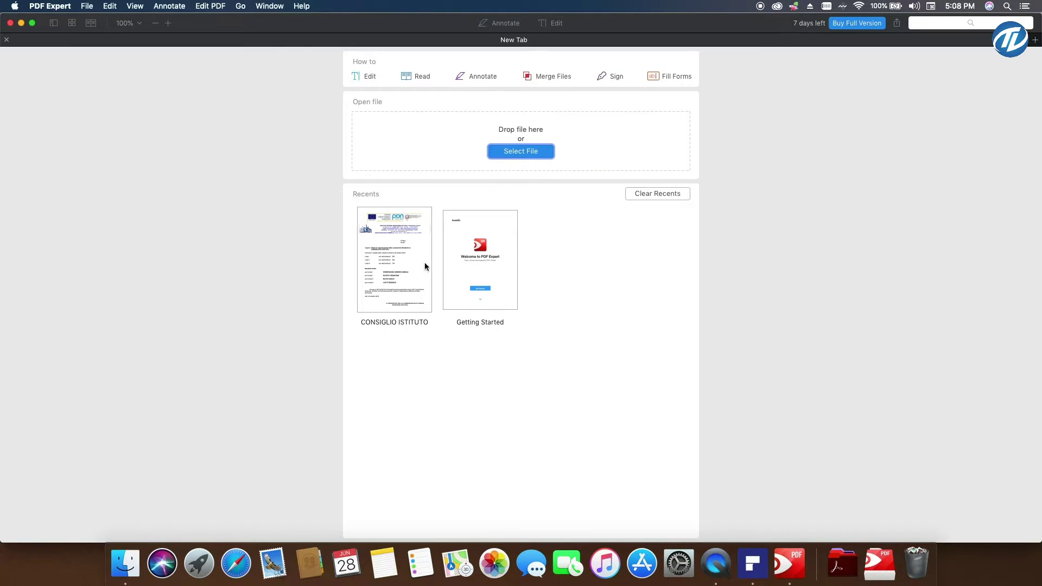
pyautogui.click(413, 261)
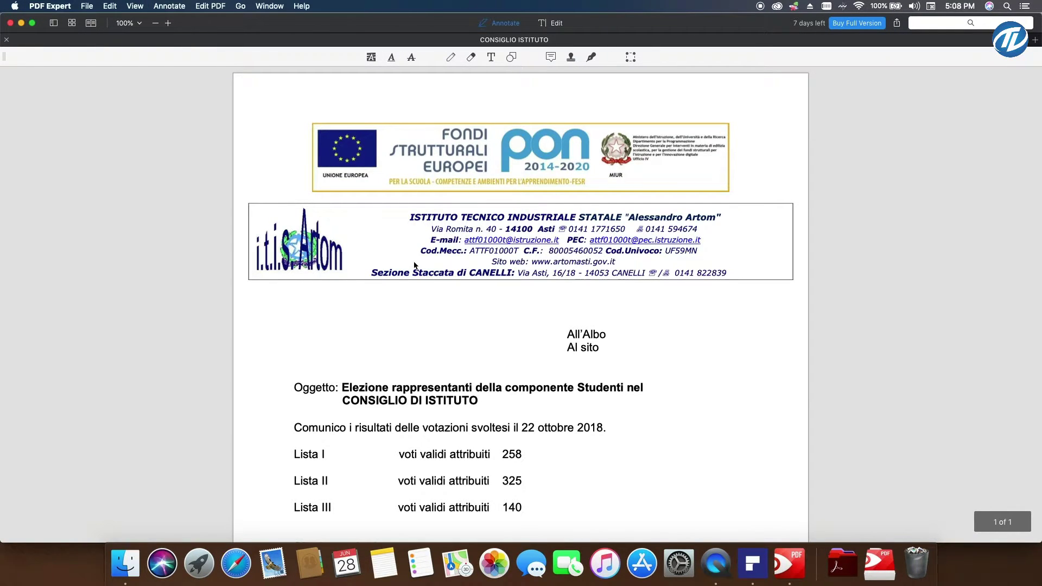
# Step: Set PDF Expert to Zoom to Fit Page on CONSIGLIO ISTITUTO, then switch to PDFelement
pyautogui.click(135, 6)
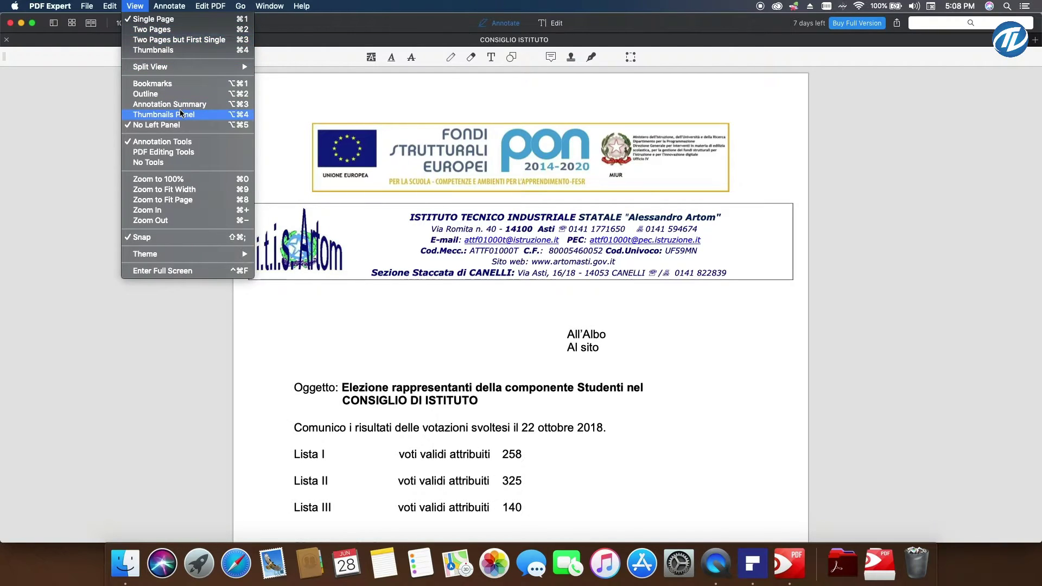
pyautogui.click(205, 199)
pyautogui.press('super+Tab')
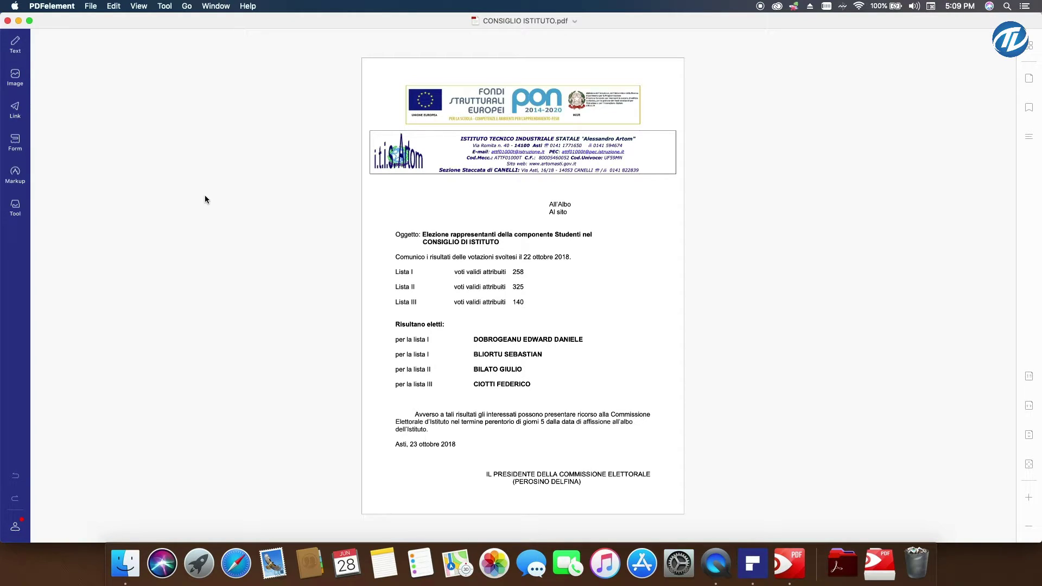
# Step: Look over PDFelement's View menu without changes, then switch to PDF Expert
pyautogui.click(138, 6)
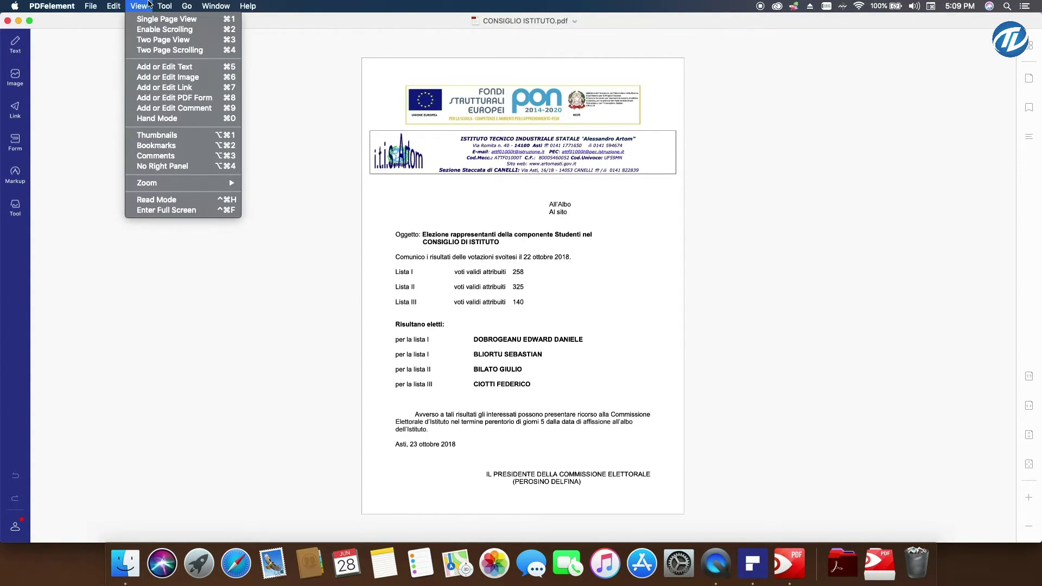
pyautogui.click(149, 5)
pyautogui.press('cmd+Tab')
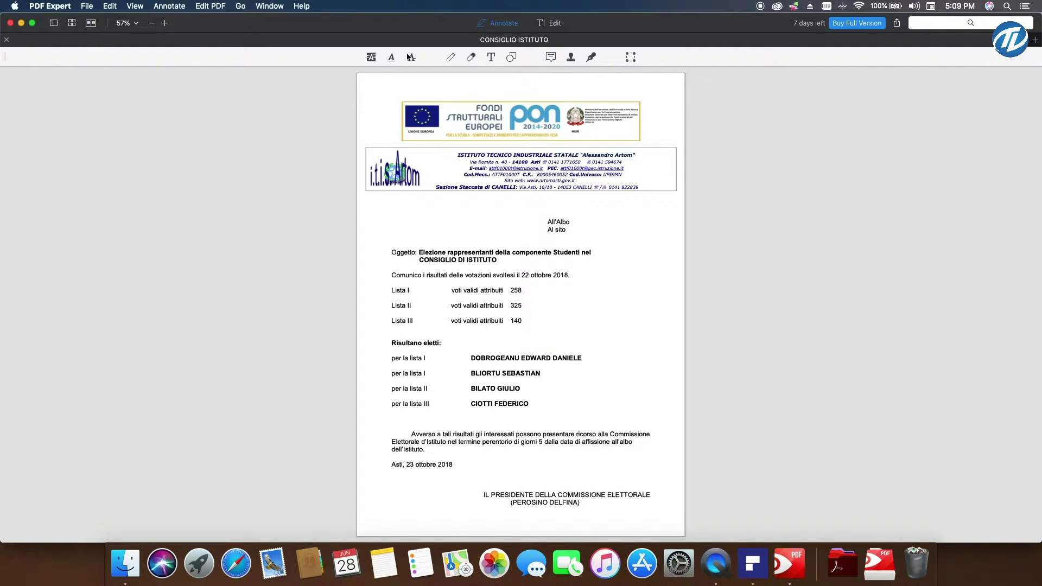
# Step: Browse PDF Expert's View menu, close it unchanged, and return to PDFelement
pyautogui.click(142, 6)
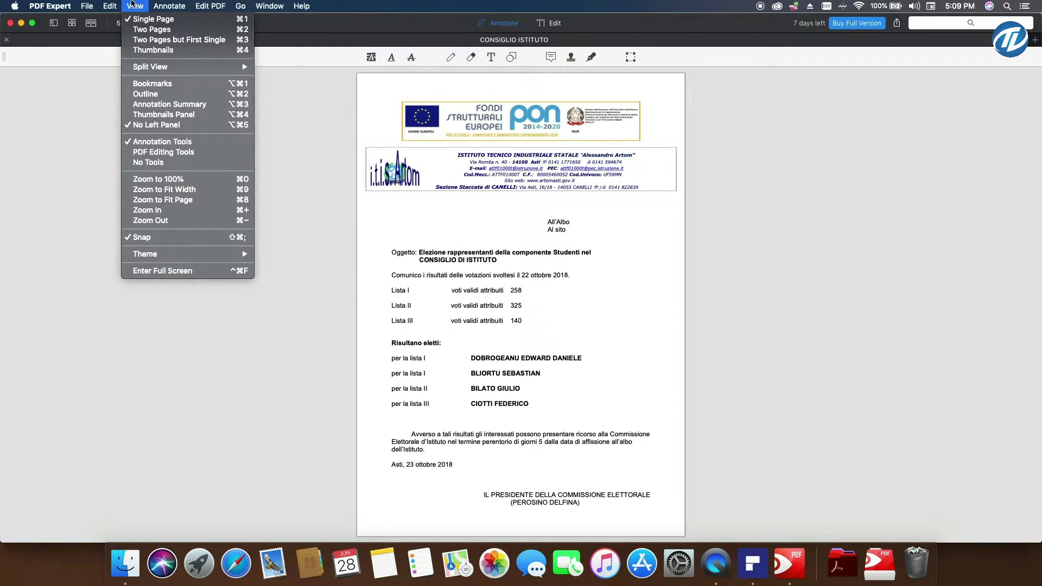
pyautogui.click(59, 155)
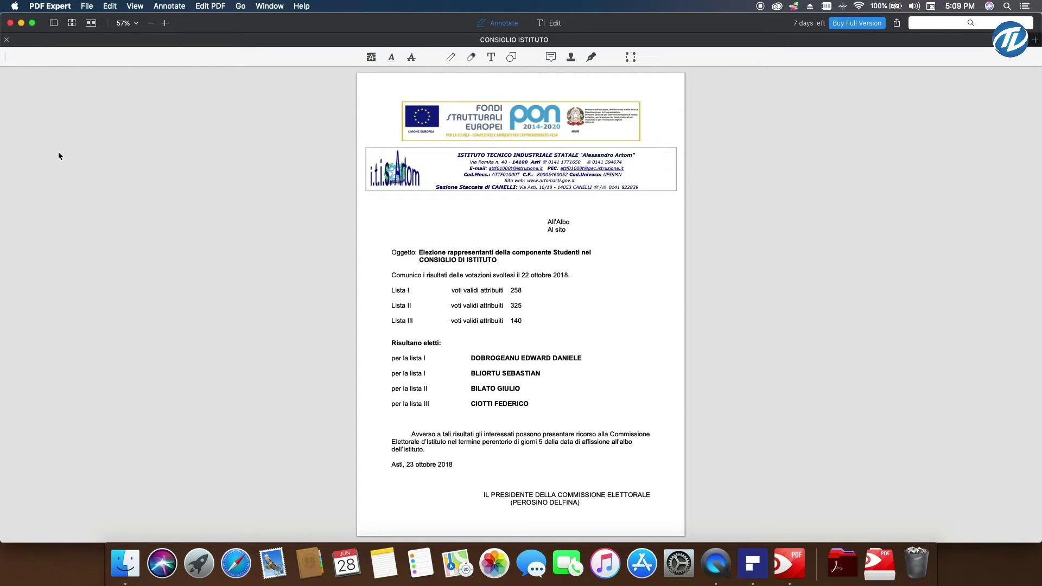
pyautogui.press('cmd+Tab')
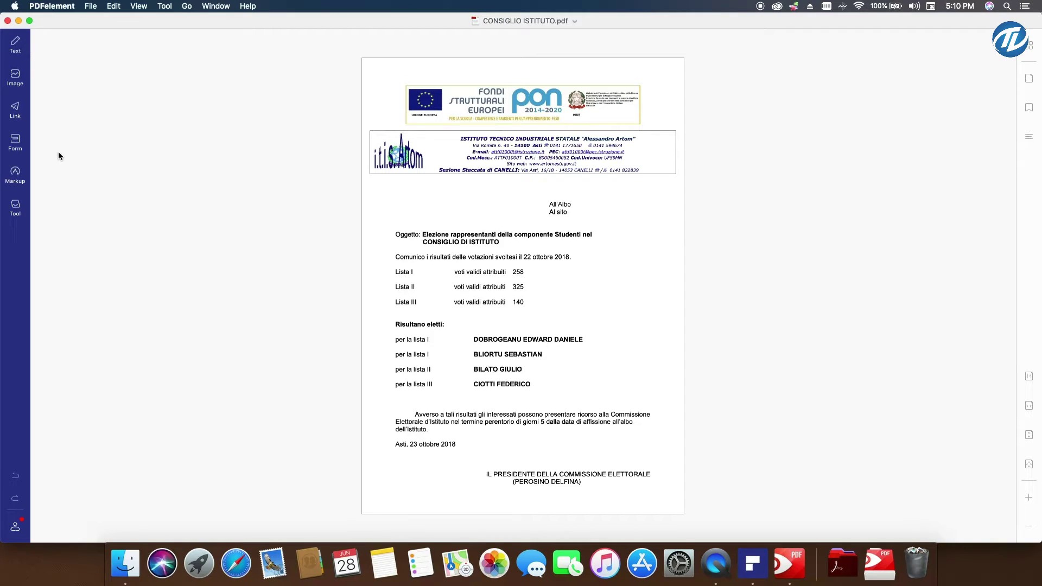
# Step: Show PDFelement's Tool panel in the left sidebar, then switch to PDF Expert
pyautogui.click(15, 207)
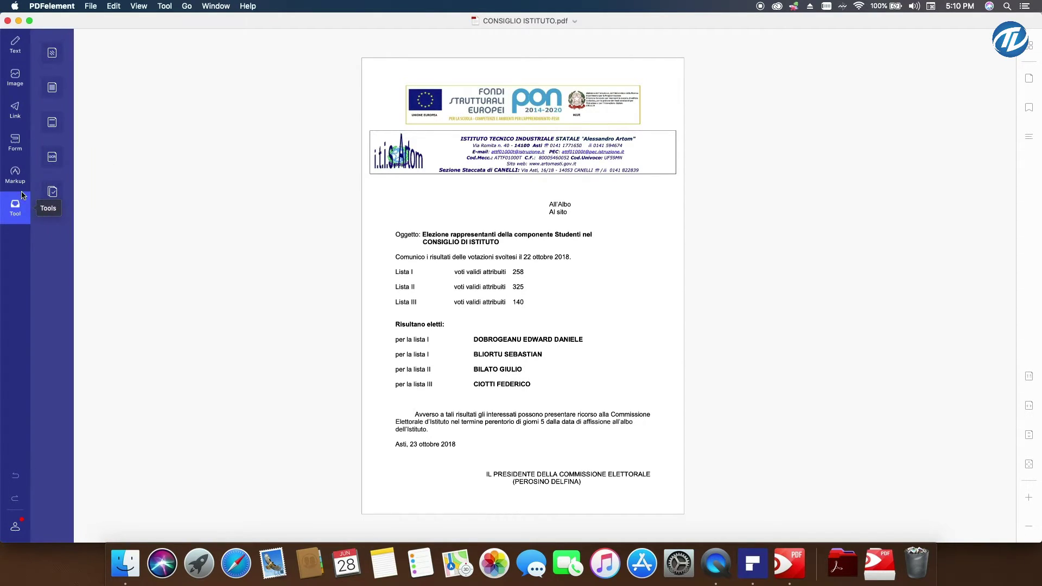
pyautogui.click(52, 122)
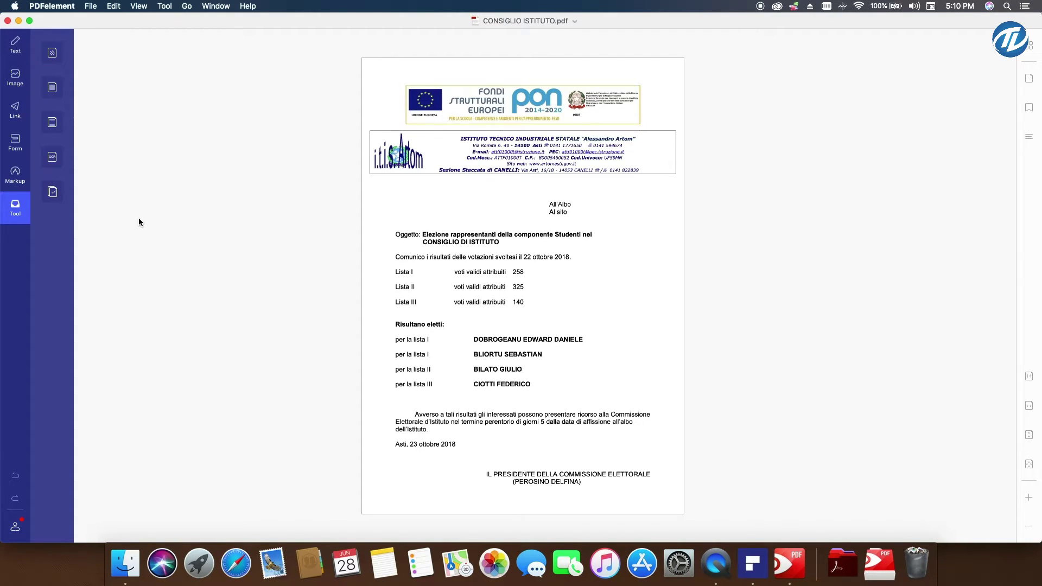
pyautogui.press('super+Tab')
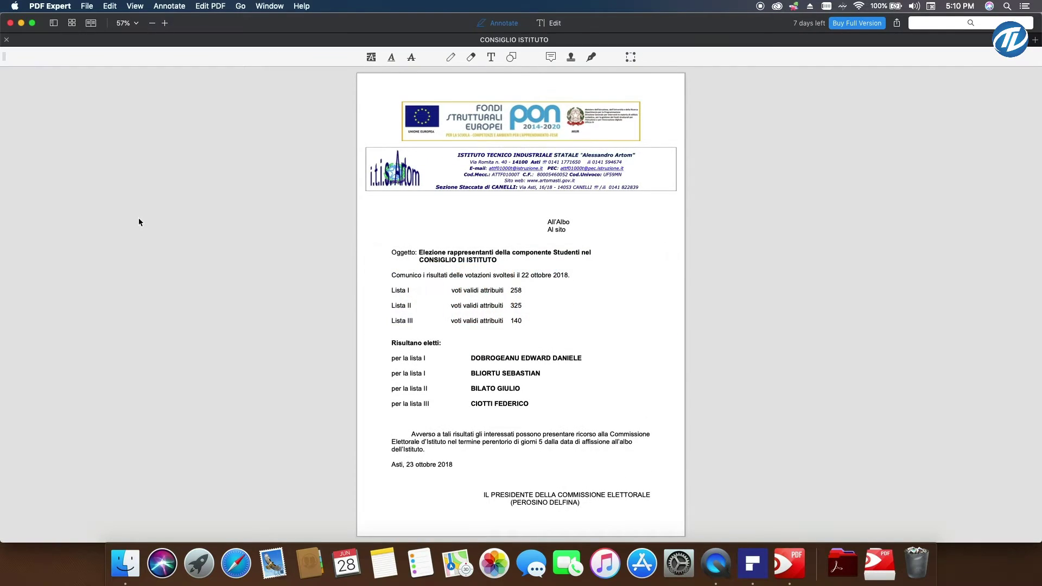
# Step: Switch PDF Expert to PDF Editing Tools from the View menu, then back to Annotate
pyautogui.click(133, 5)
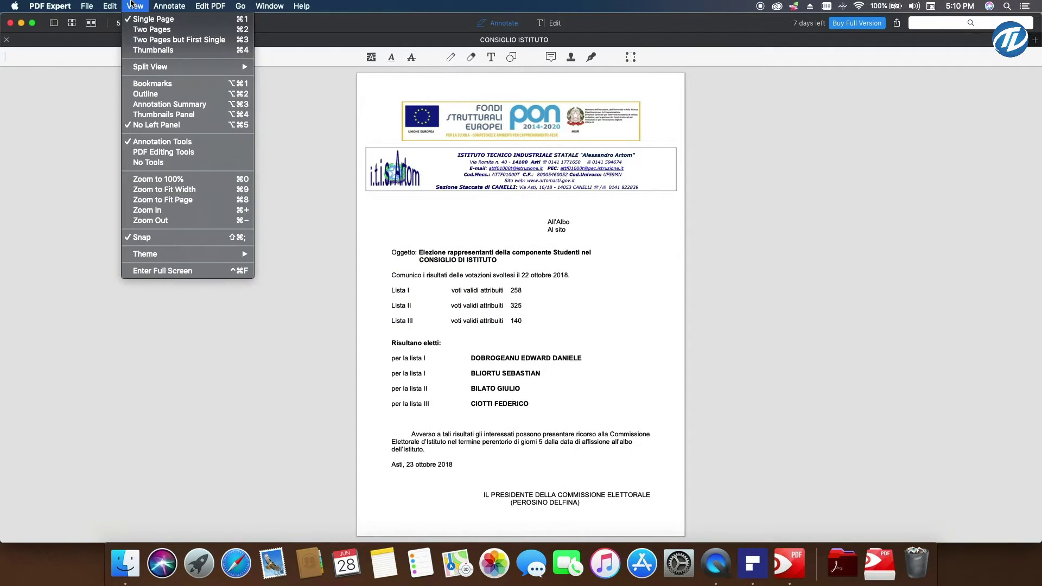
pyautogui.click(107, 77)
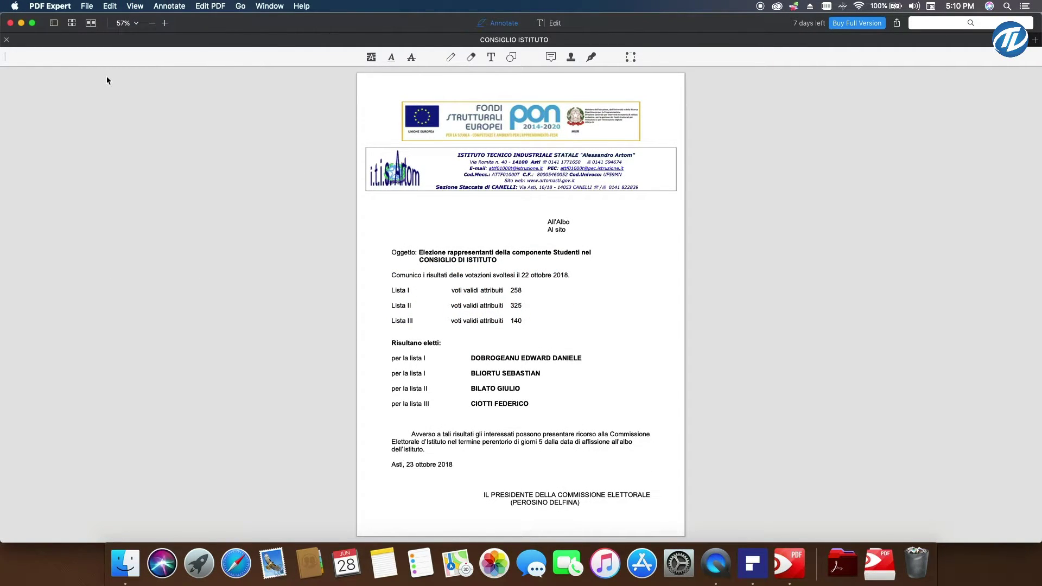
pyautogui.click(135, 5)
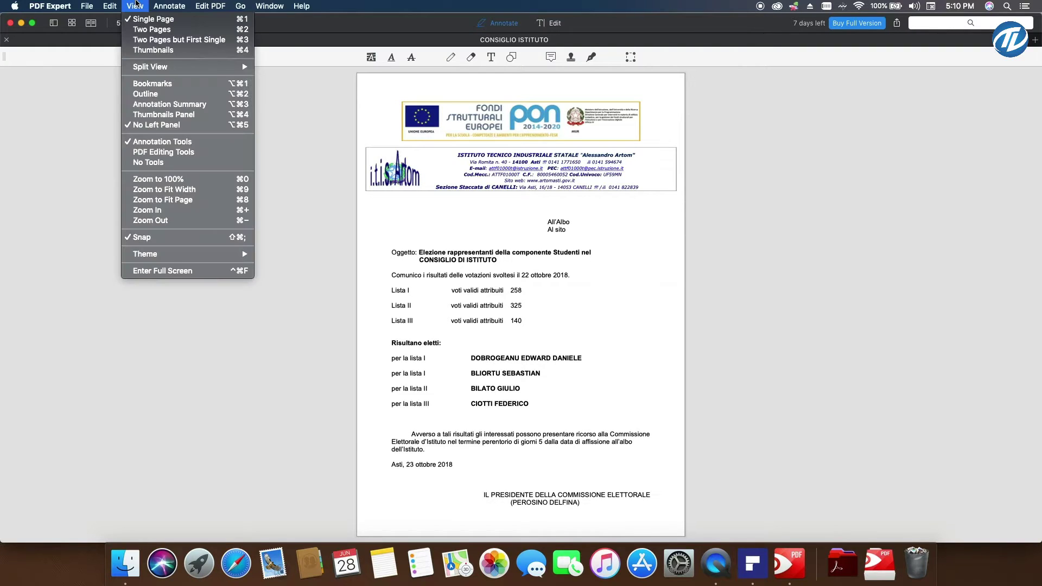
pyautogui.click(195, 152)
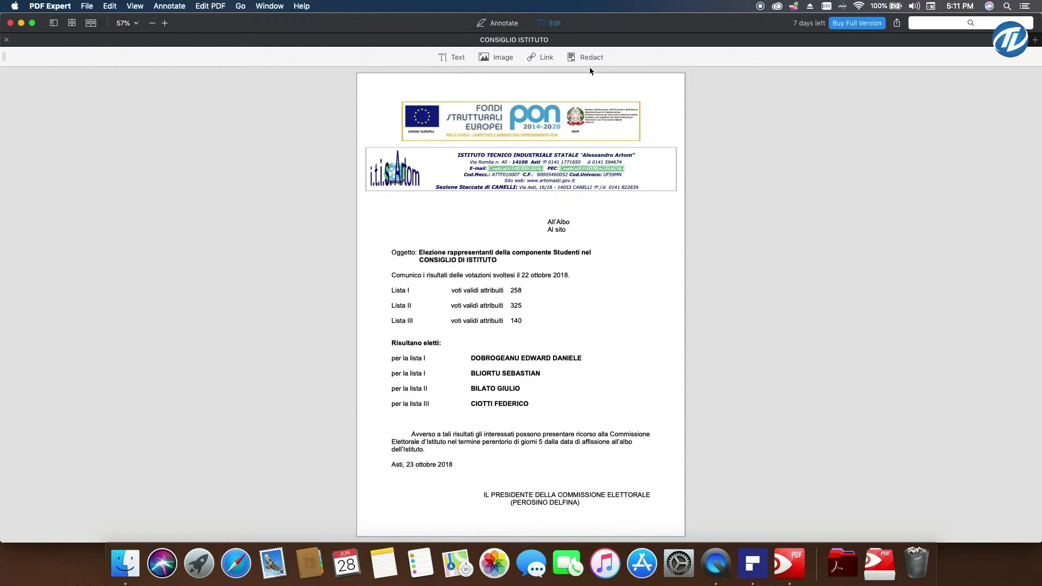
pyautogui.click(512, 26)
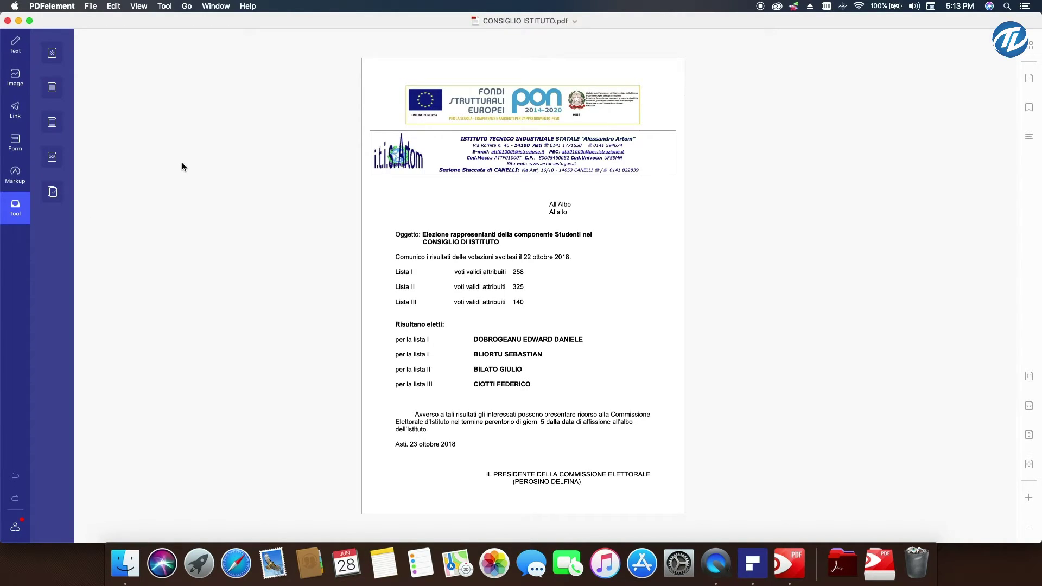
# Step: Highlight the Oggetto line 'Elezione rappresentanti della componente Studenti nel CONSIGLIO DI ISTITUTO' in yellow
pyautogui.click(12, 177)
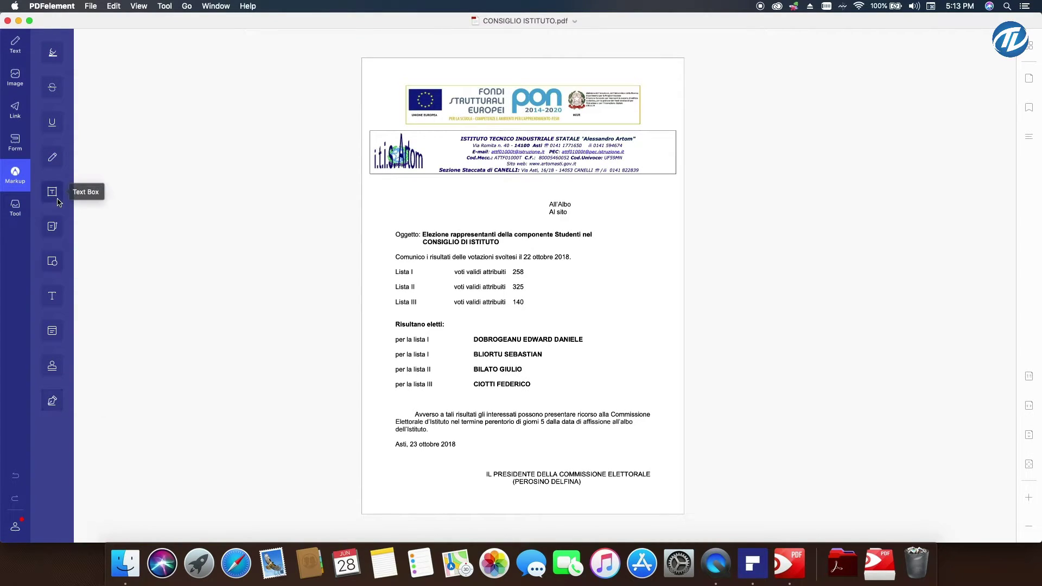
pyautogui.click(52, 52)
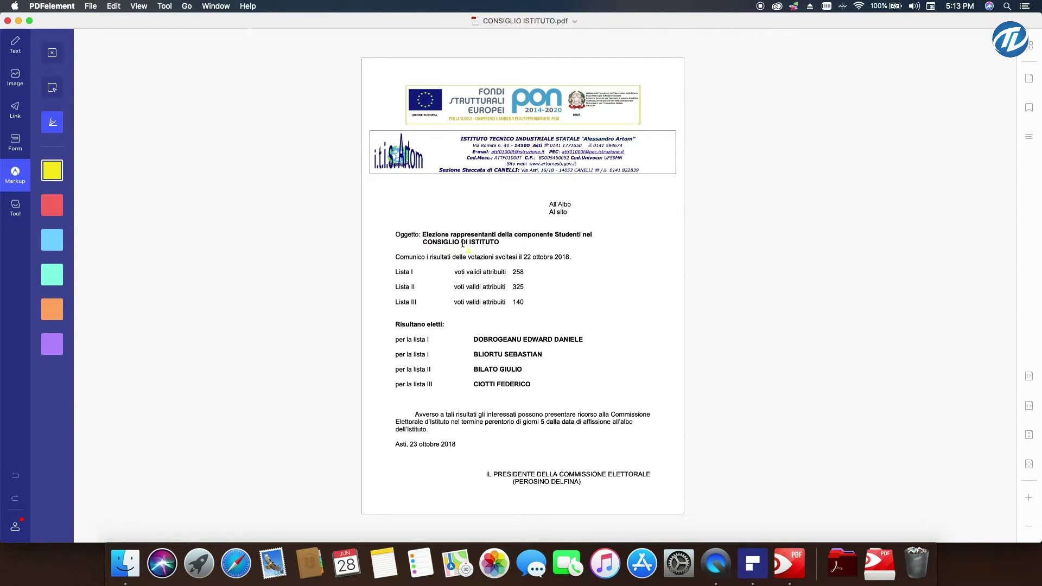
pyautogui.moveTo(496, 242)
pyautogui.mouseDown()
pyautogui.moveTo(413, 223)
pyautogui.moveTo(423, 234)
pyautogui.mouseUp()
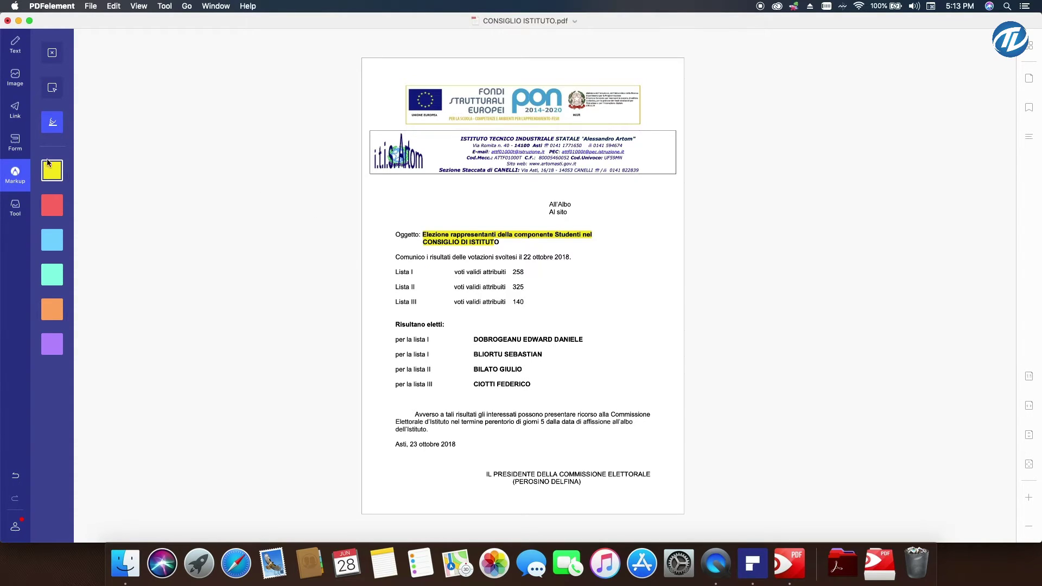
# Step: Add a 'This file is okay' text box right of the vote totals, then switch to PDF Expert
pyautogui.click(11, 176)
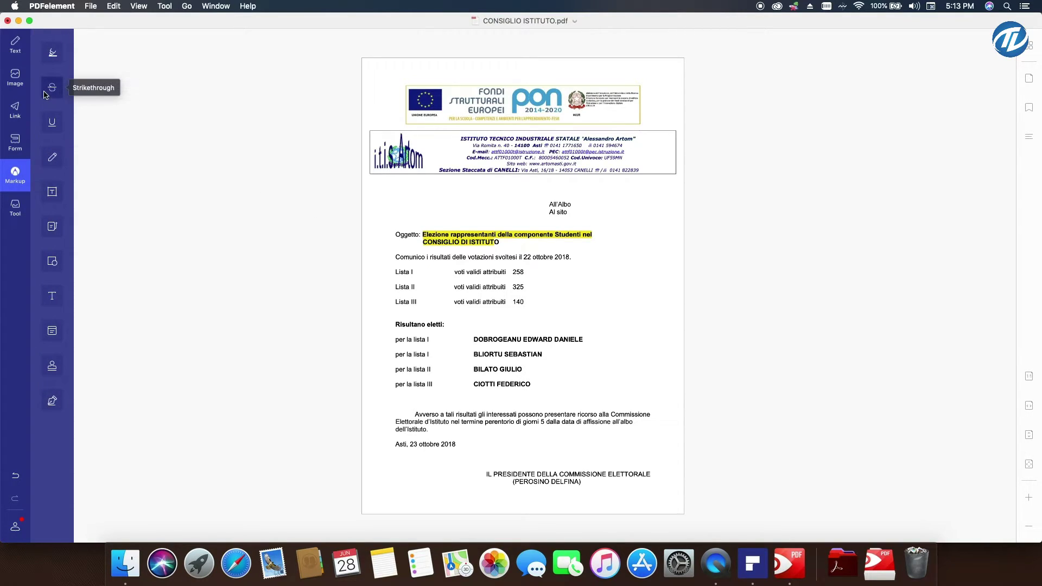
pyautogui.click(50, 193)
pyautogui.moveTo(583, 270); pyautogui.dragTo(666, 342)
pyautogui.write('This file i')
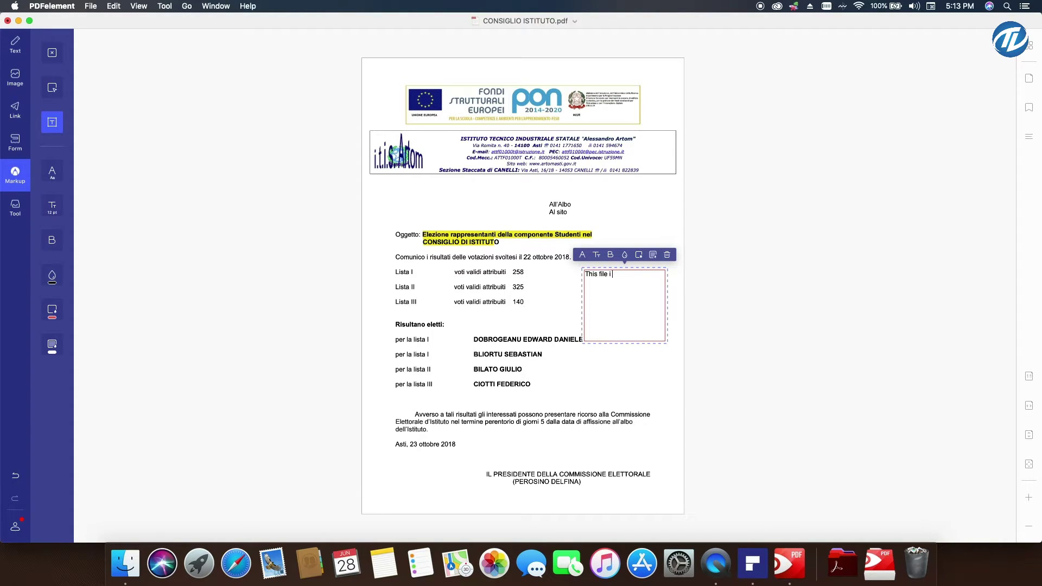
pyautogui.write(' ss okay')
pyautogui.click(625, 390)
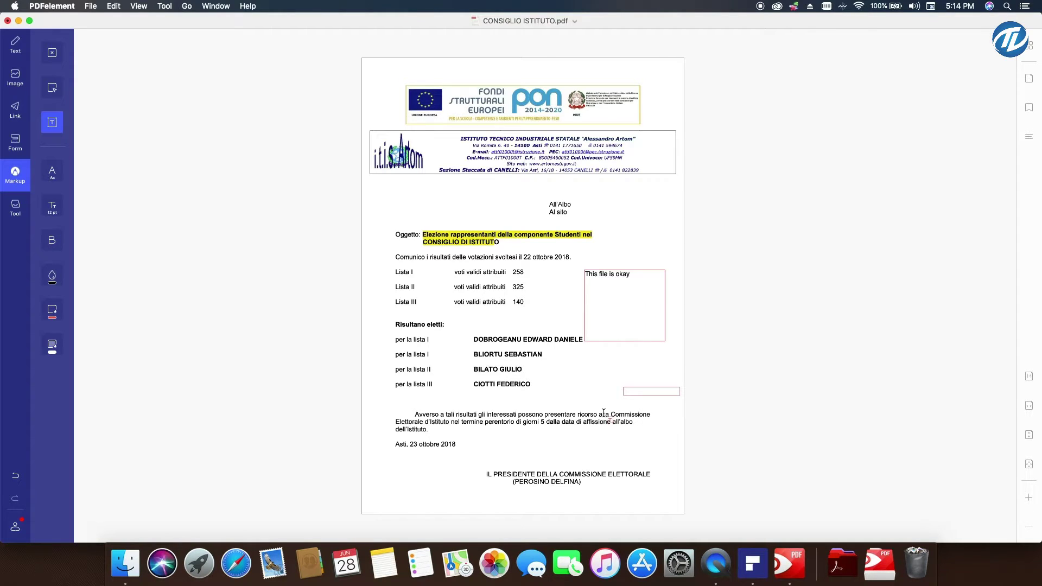
pyautogui.press('super+Tab')
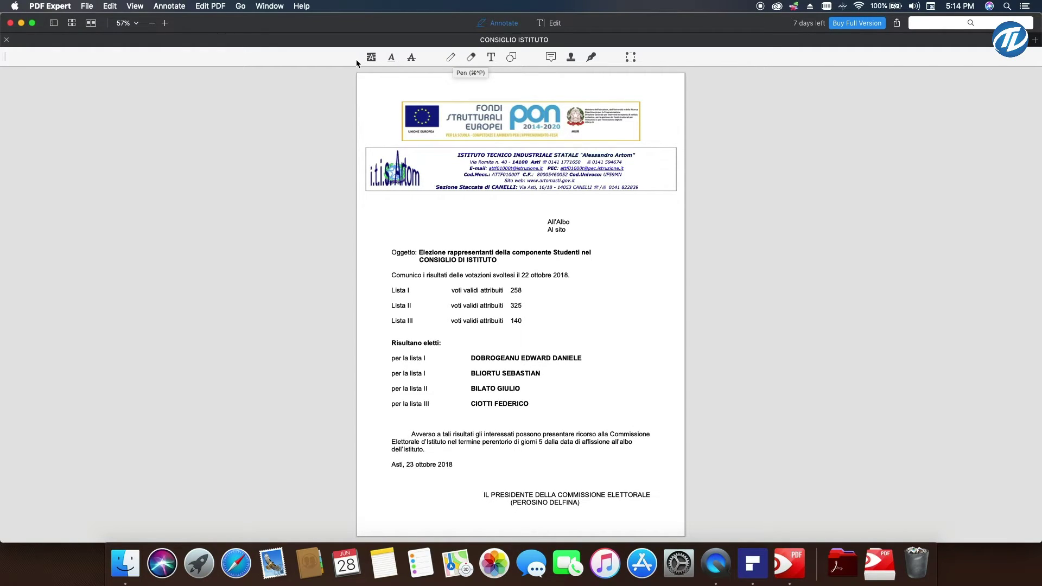
# Step: Highlight 'Elezione rappresentanti' on the Oggetto line in yellow and dismiss the annotations tip
pyautogui.click(372, 58)
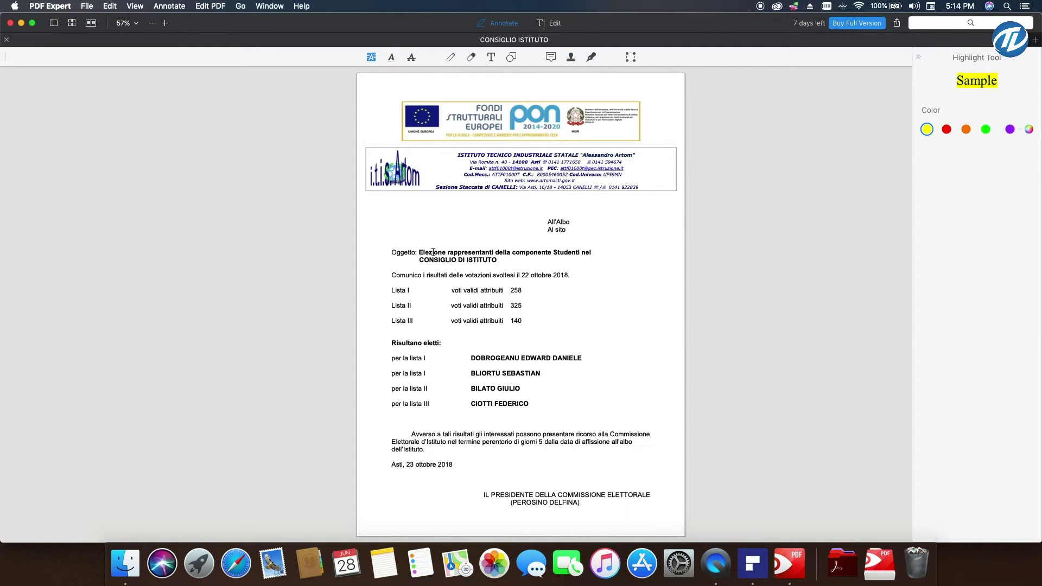
pyautogui.moveTo(420, 252); pyautogui.dragTo(498, 263)
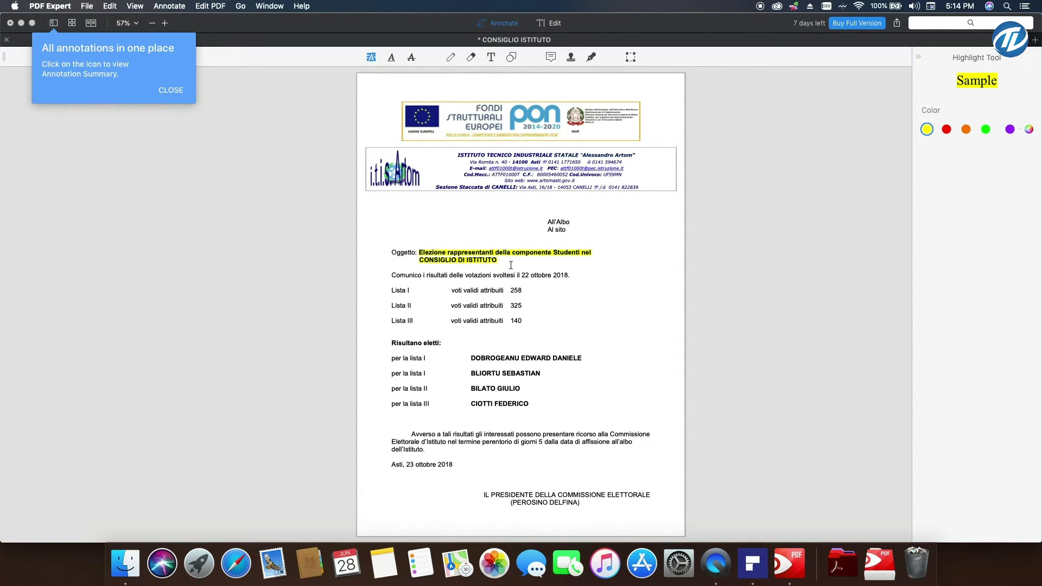
pyautogui.click(178, 91)
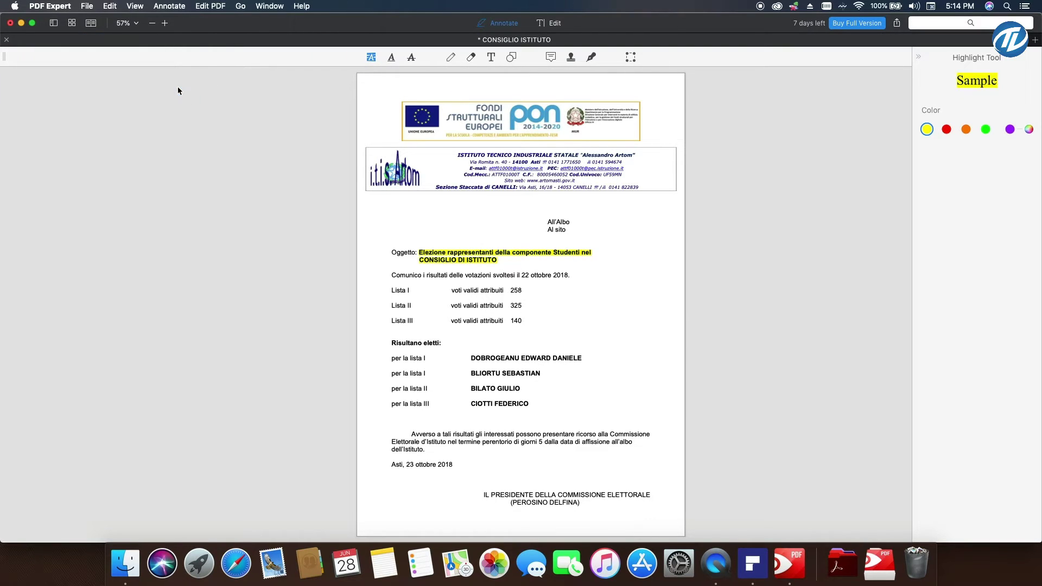
# Step: Finish the 'Hi there' comment beside the vote totals and set its text color to black
pyautogui.press('super+Tab')
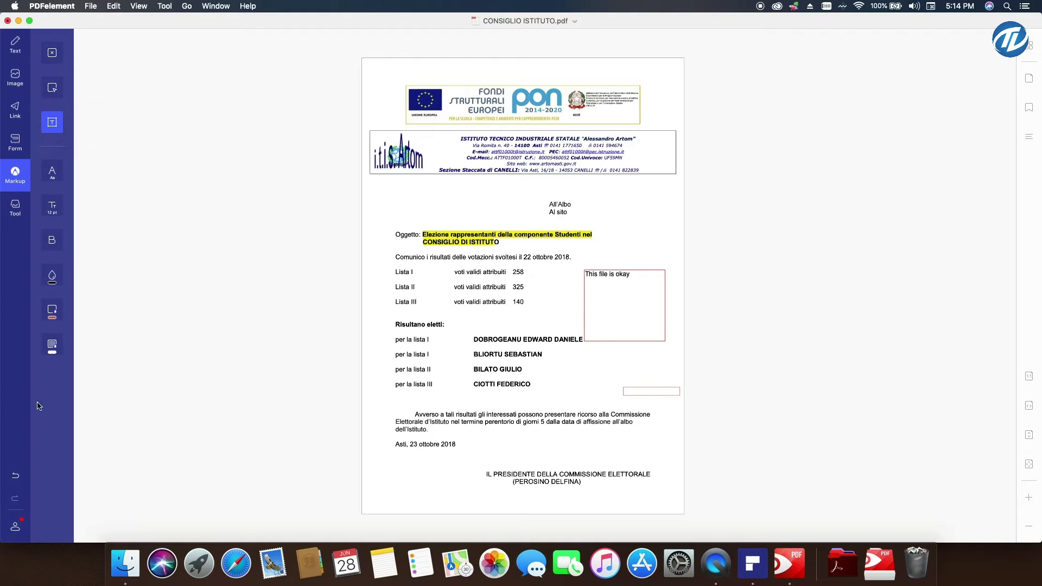
pyautogui.press('super+Tab')
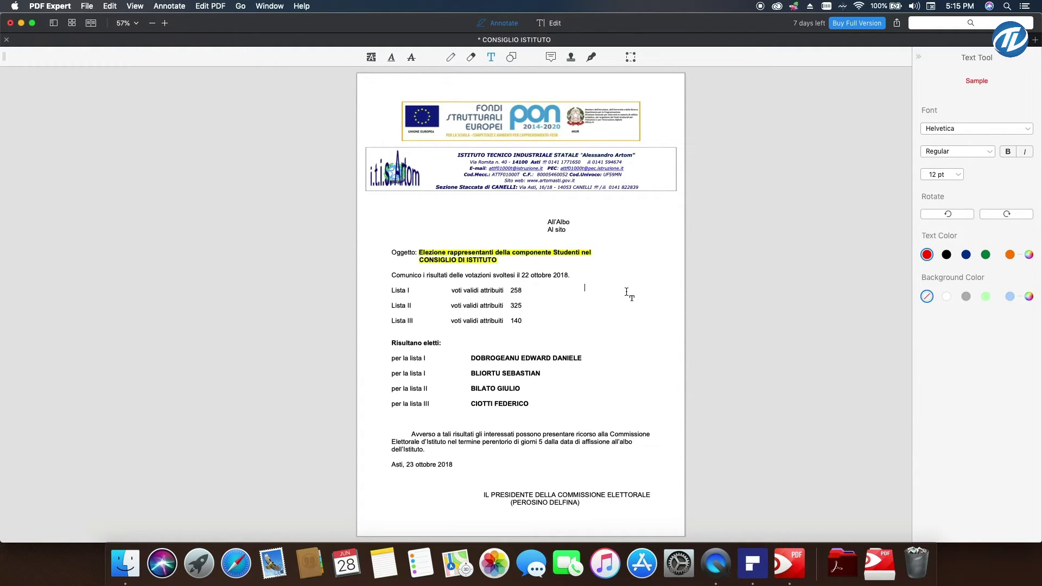
pyautogui.write('here')
pyautogui.click(947, 255)
# Step: In PDFelement, bring up File > Protect > Encrypt with Password to view the password options
pyautogui.press('super+Tab')
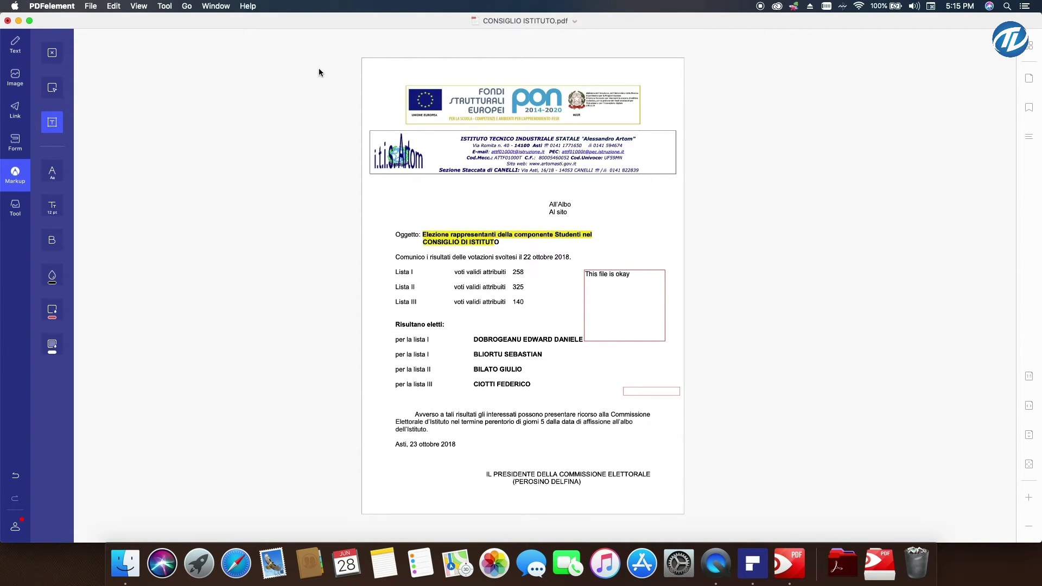
pyautogui.click(15, 208)
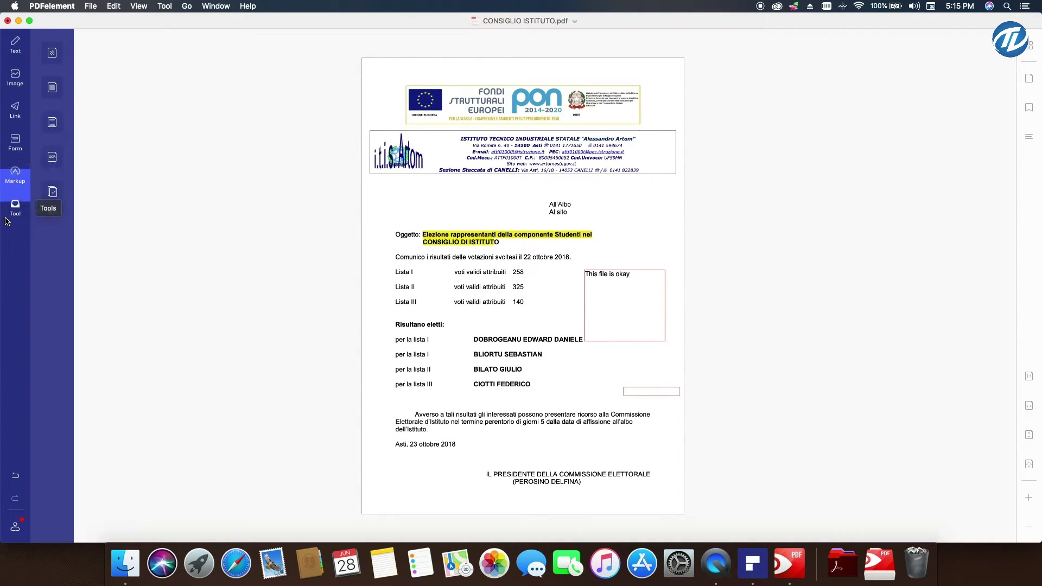
pyautogui.click(133, 4)
pyautogui.moveTo(90, 6)
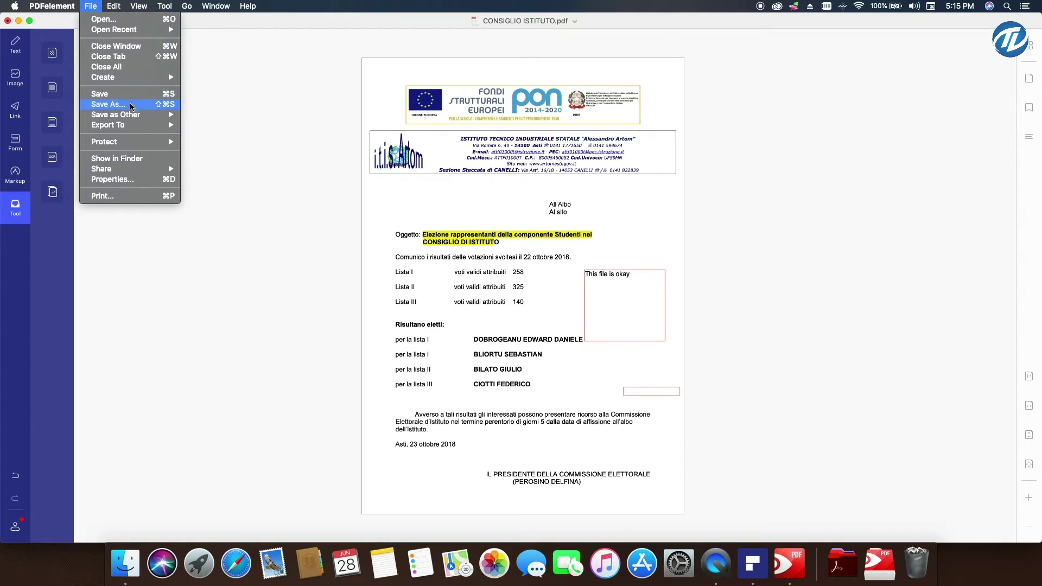
pyautogui.moveTo(142, 142)
pyautogui.click(212, 145)
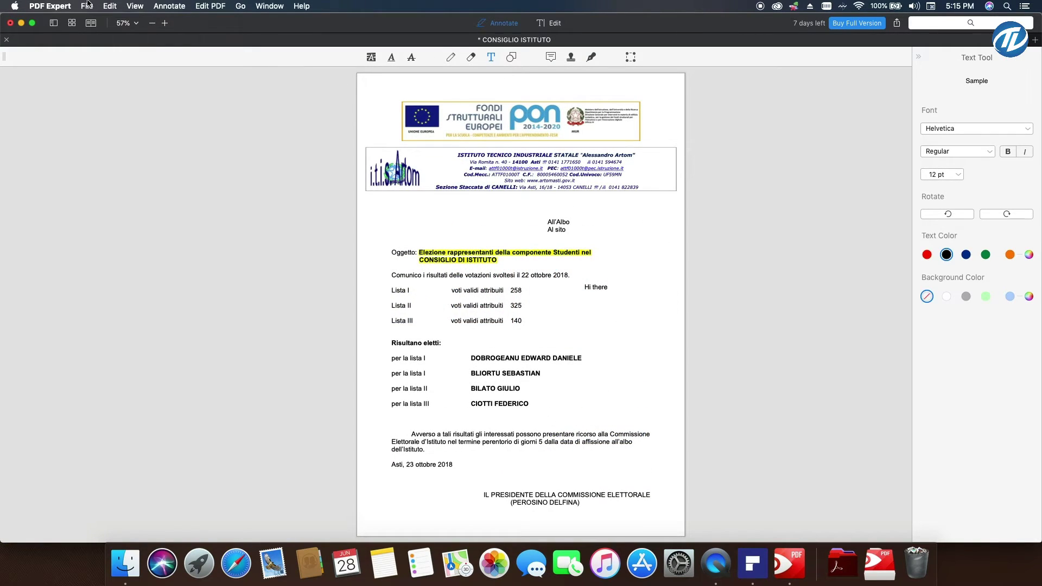
# Step: In PDF Expert, start File > Set Password and cancel without setting one
pyautogui.click(87, 5)
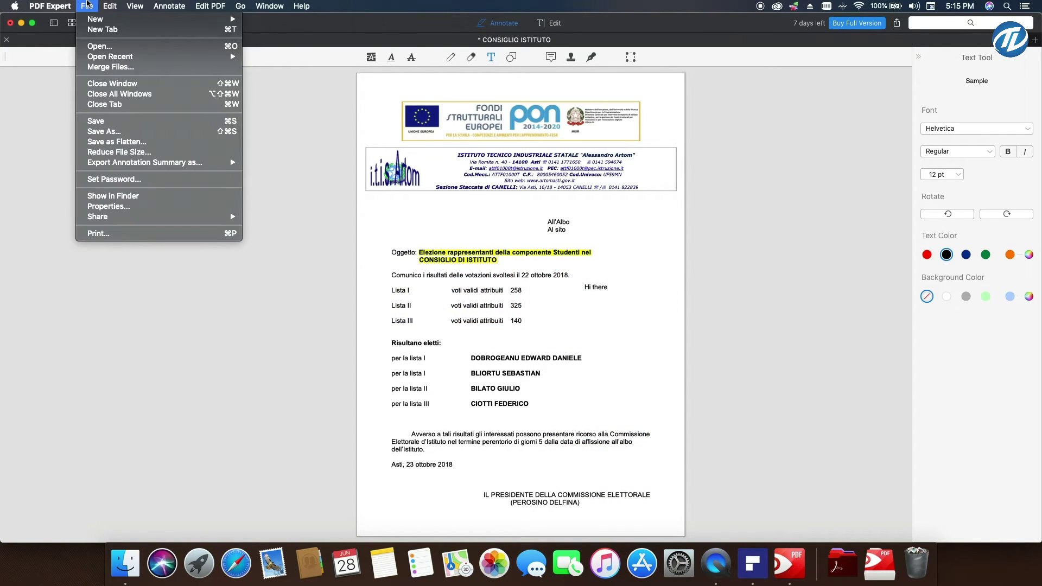
pyautogui.click(150, 180)
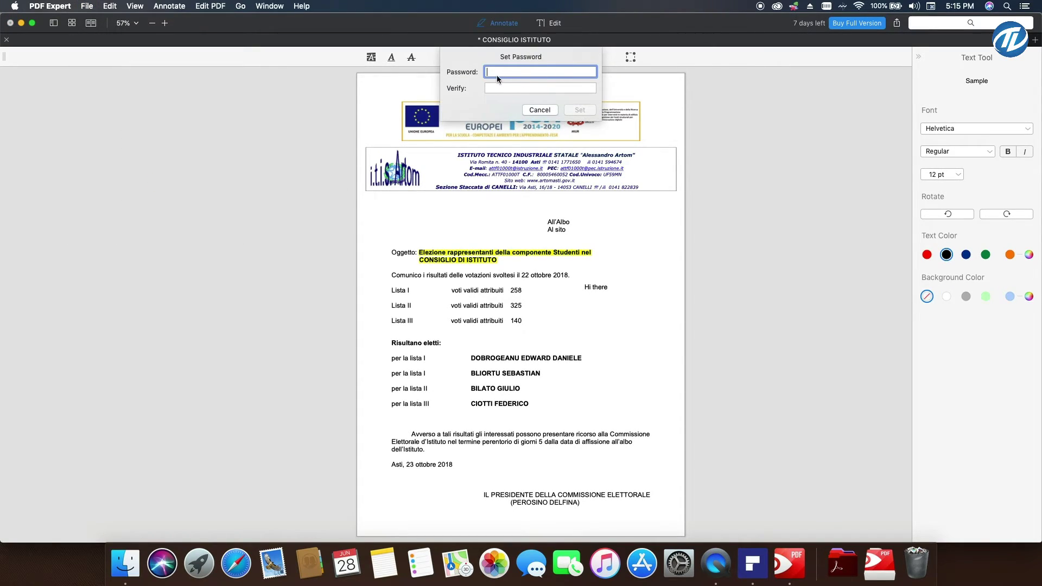
pyautogui.click(540, 110)
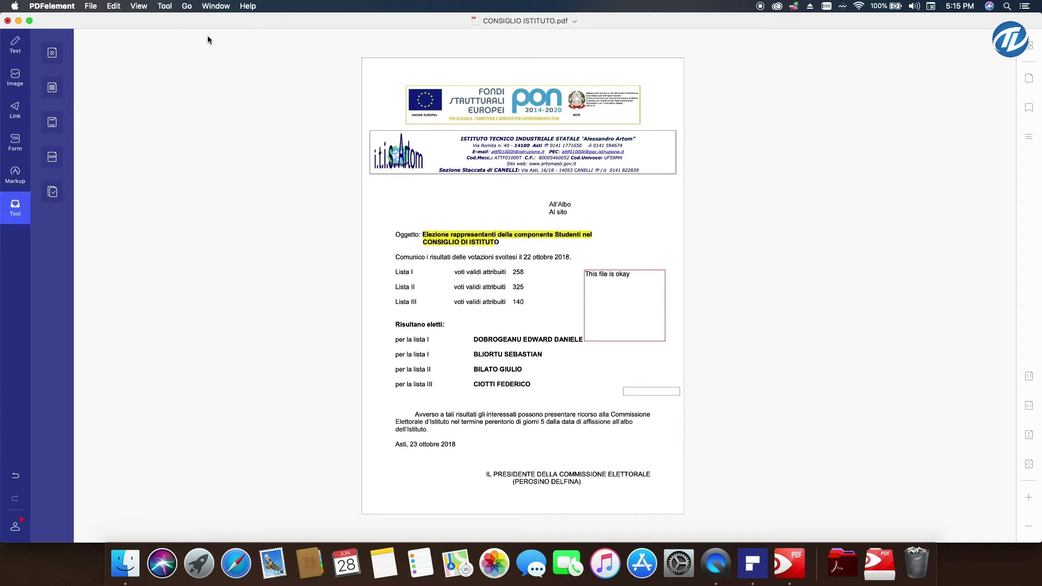
# Step: Review Security Properties showing no open or permissions password, then return to PDF Expert
pyautogui.click(91, 6)
pyautogui.moveTo(140, 143)
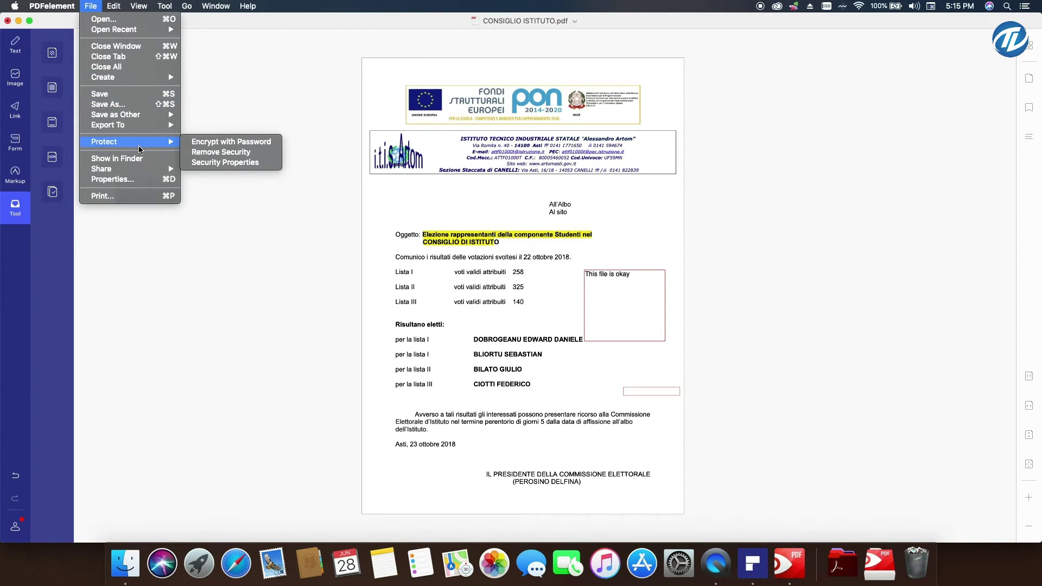
pyautogui.click(224, 163)
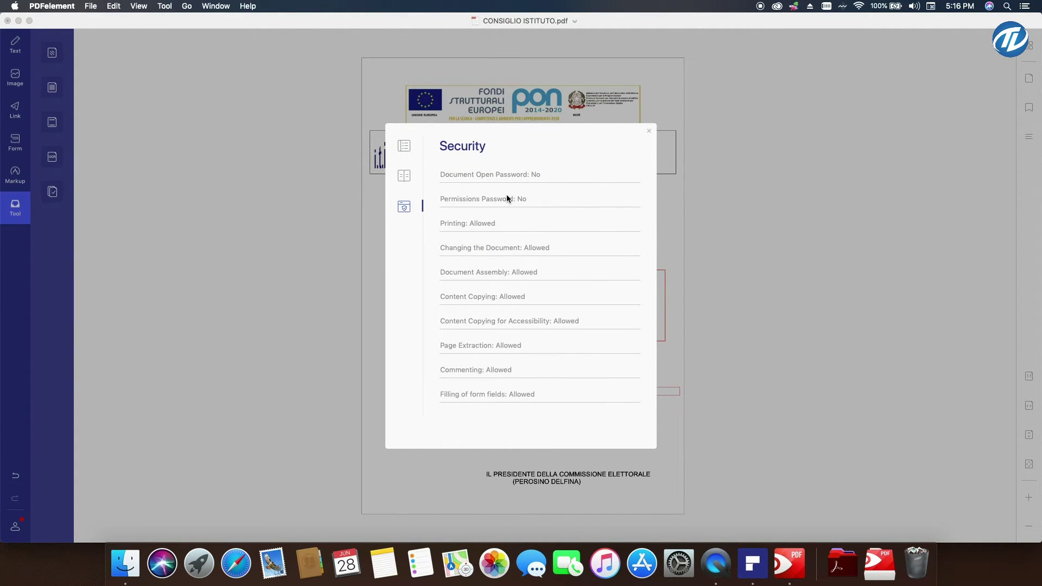
pyautogui.click(649, 131)
pyautogui.press('super+Tab')
pyautogui.press('Escape')
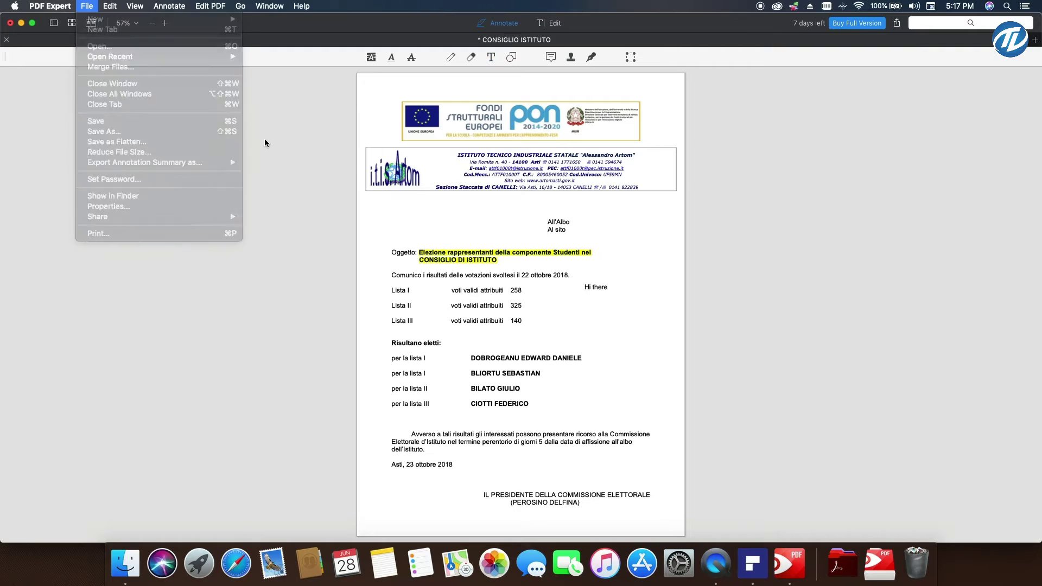
# Step: In PDFelement, look over the File > Export To formats and close them without exporting
pyautogui.press('super+Tab')
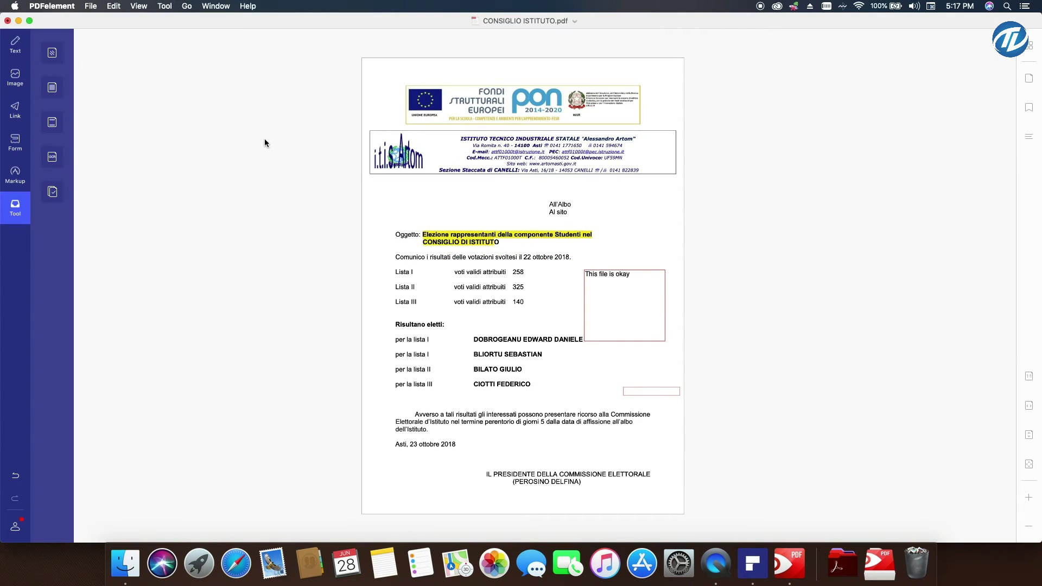
pyautogui.click(88, 5)
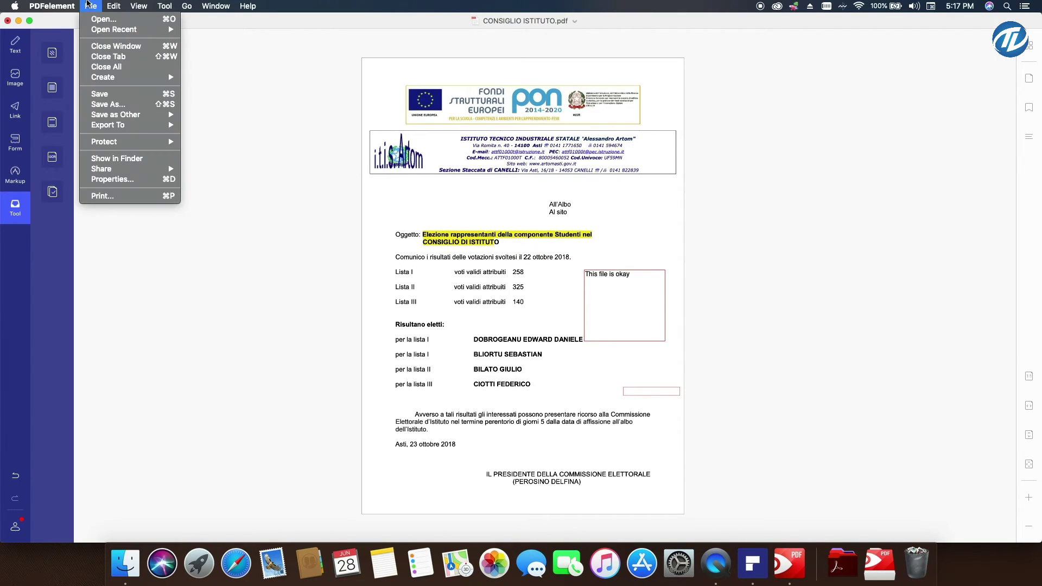
pyautogui.moveTo(141, 127)
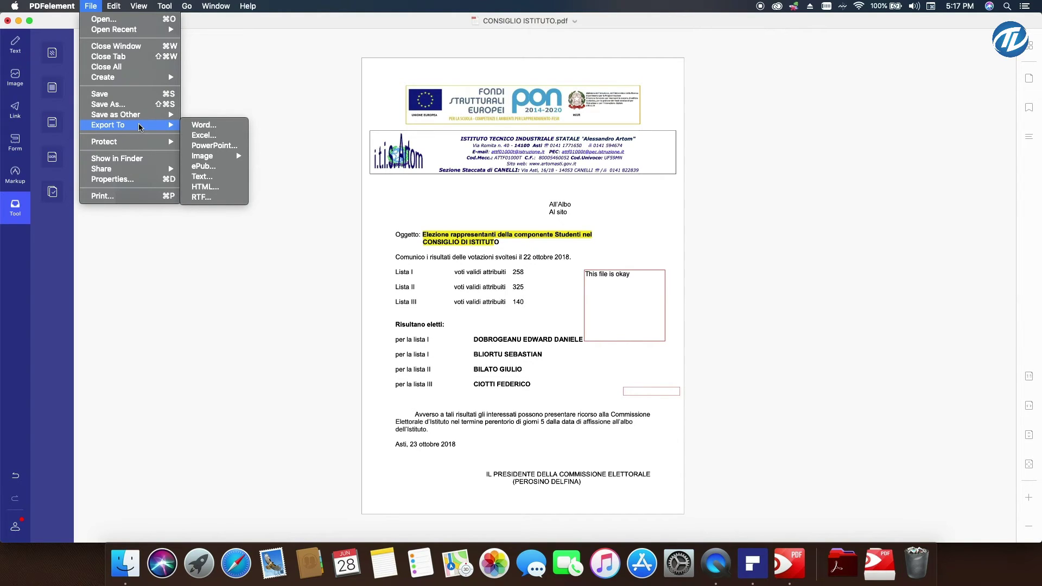
pyautogui.click(249, 101)
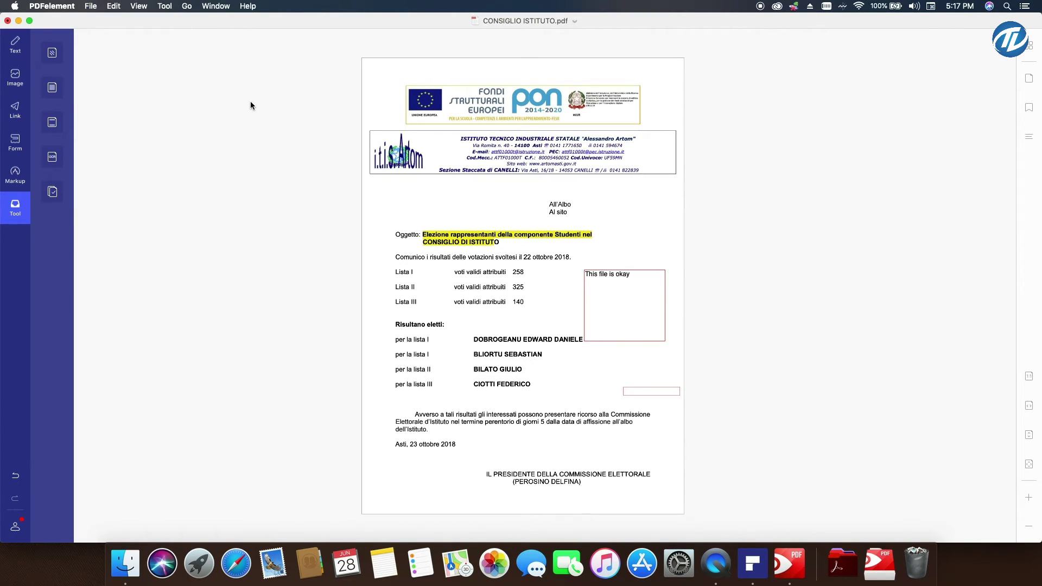
# Step: In PDF Expert, look over the File > Share options and dismiss the menu
pyautogui.press('super+Tab')
pyautogui.click(64, 5)
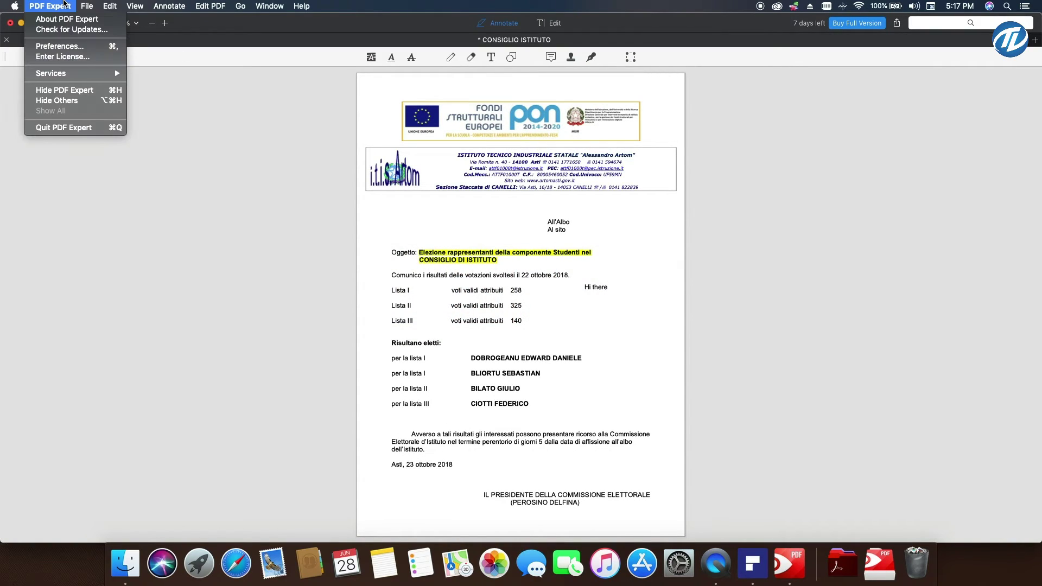
pyautogui.moveTo(84, 4)
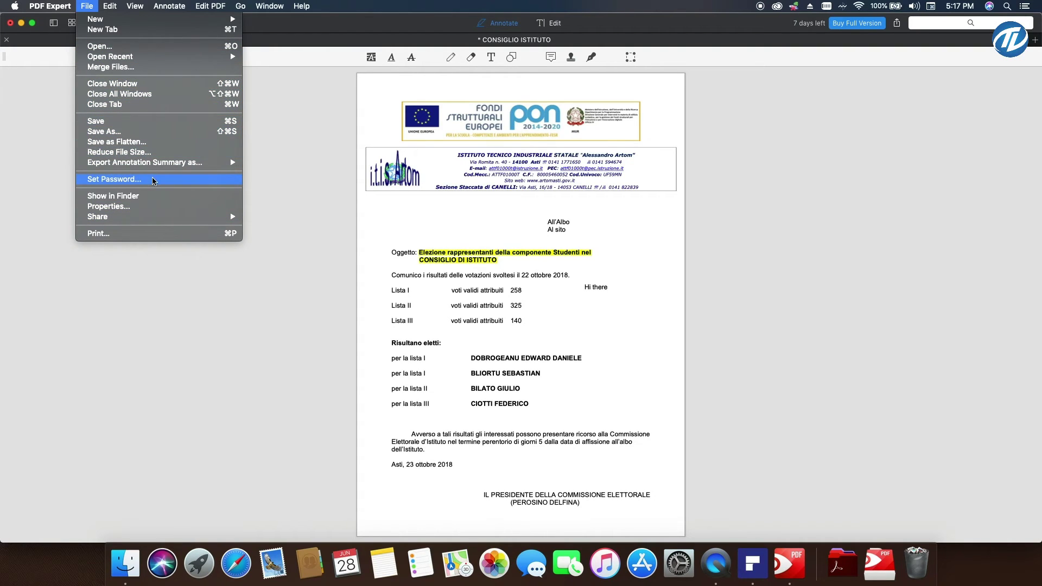
pyautogui.moveTo(165, 215)
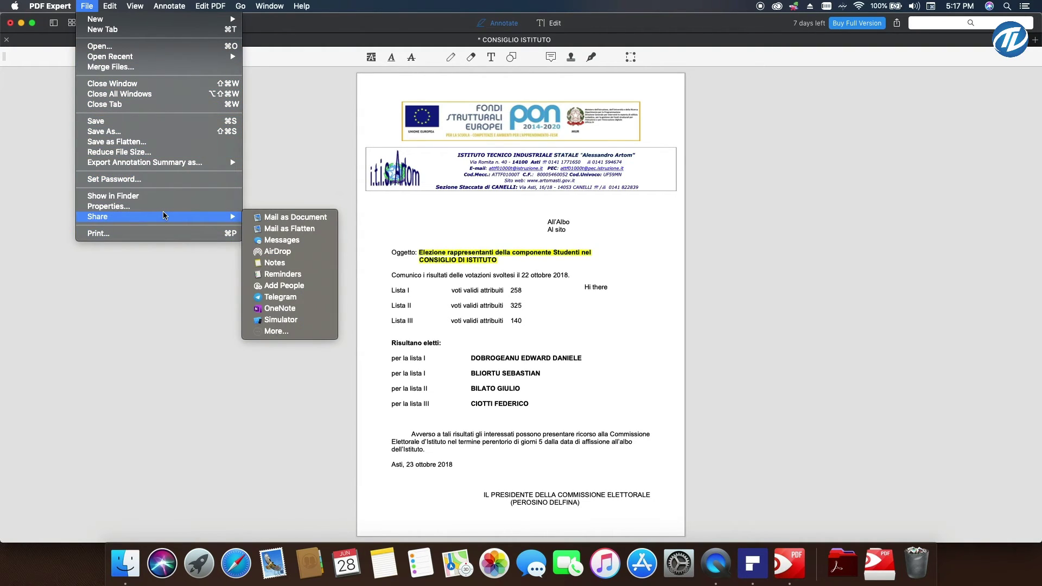
pyautogui.click(193, 340)
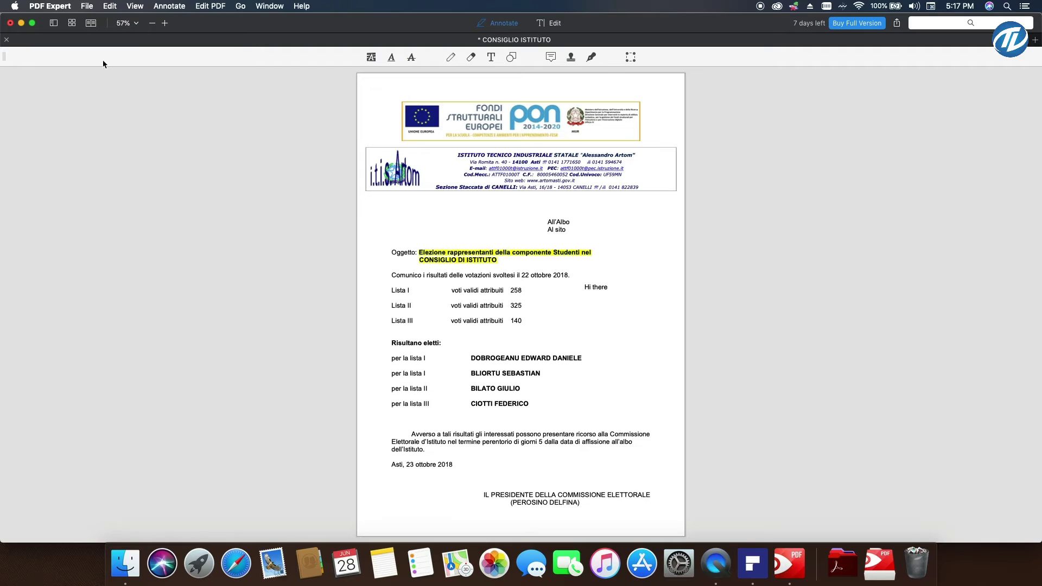
pyautogui.click(87, 5)
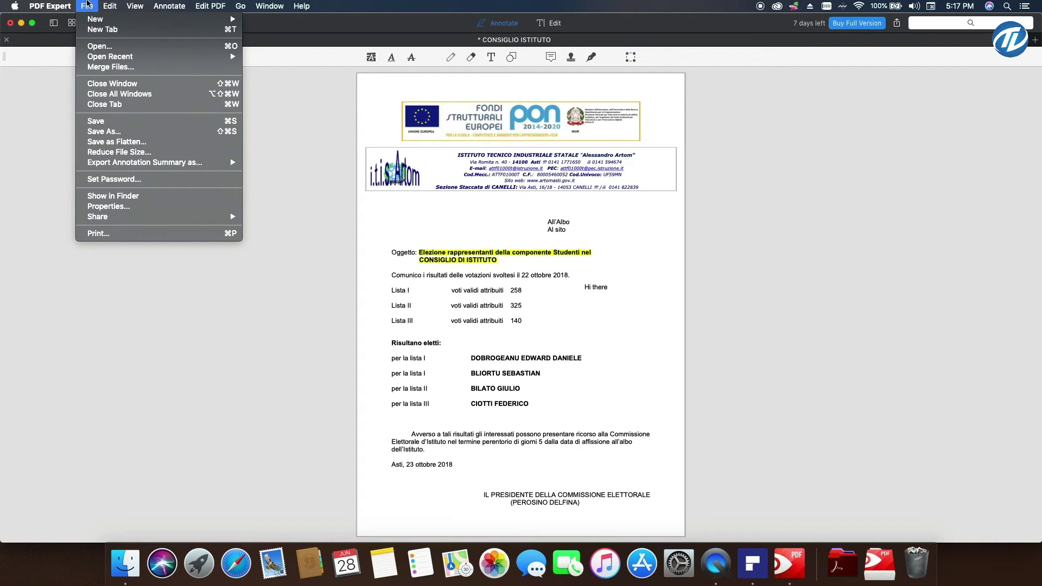
pyautogui.press('super+Tab')
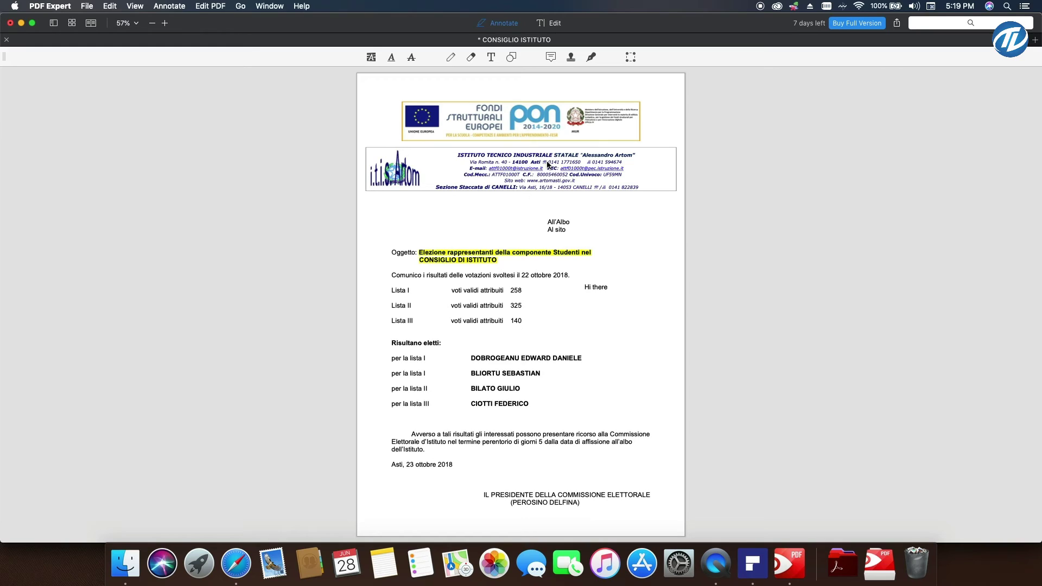
# Step: Switch back to PDFelement showing the annotated CONSIGLIO ISTITUTO.pdf
pyautogui.press('super+Tab')
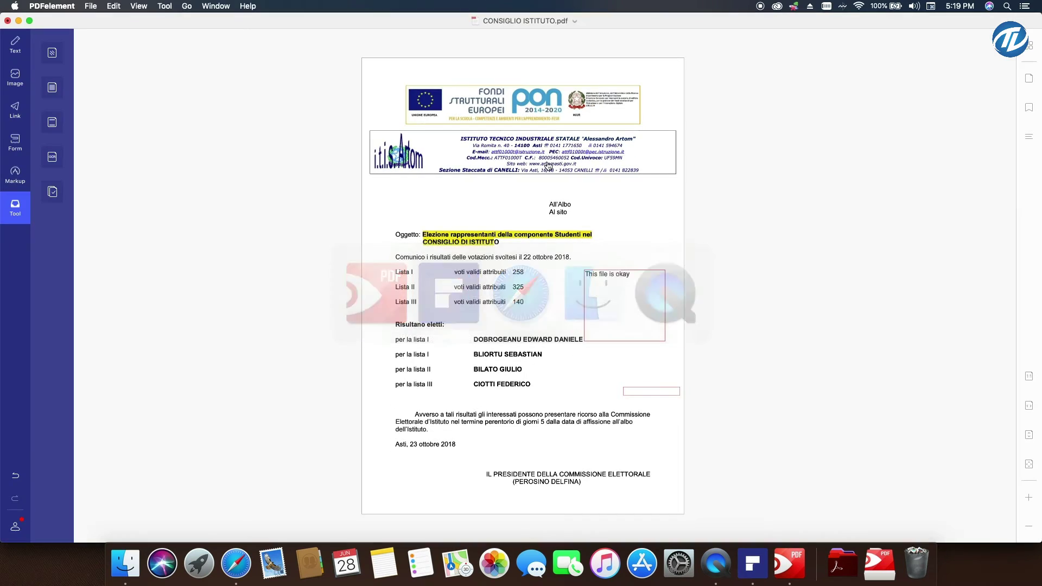